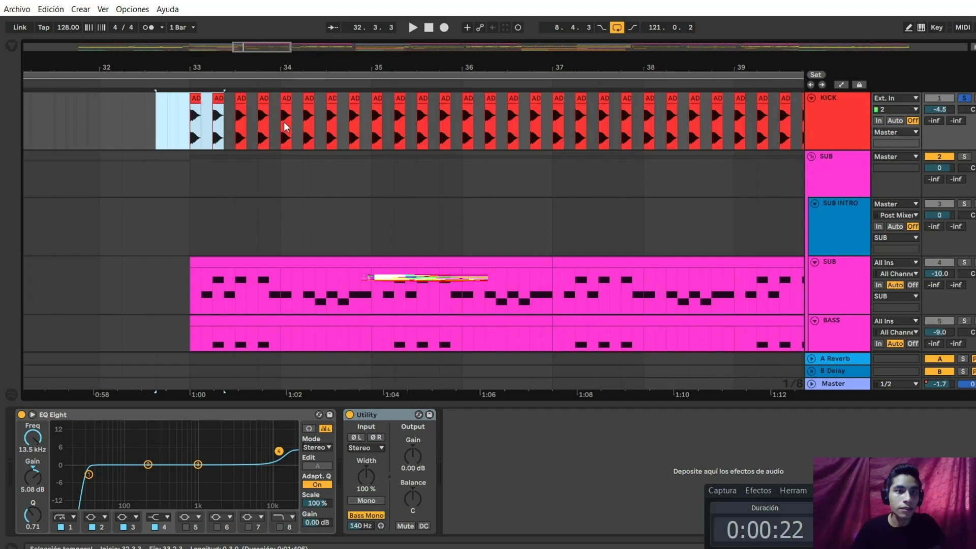
Examine the waveforms of the first kick clips around bar 33 on the KICK track up close.
key("z")
left_click(210, 143)
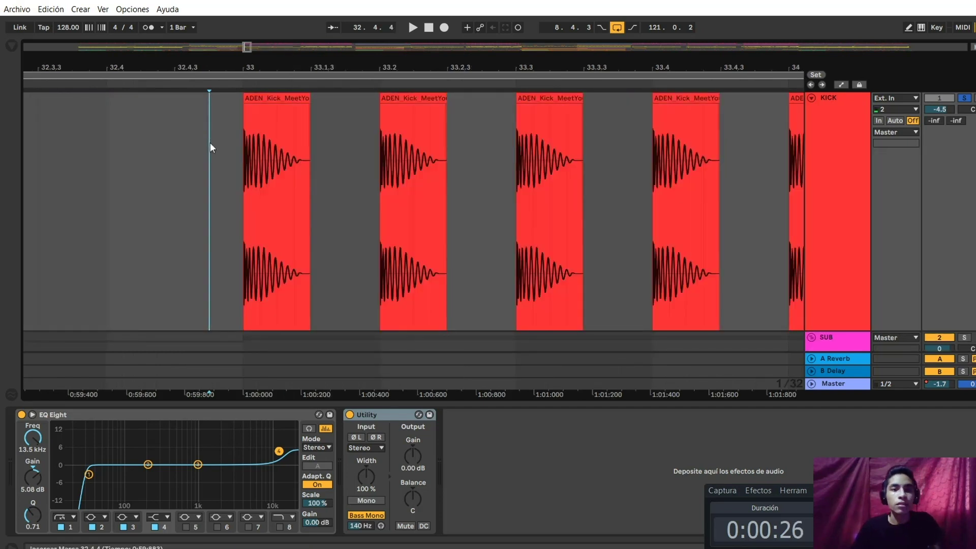
left_click_drag(227, 176, 281, 173)
key("z")
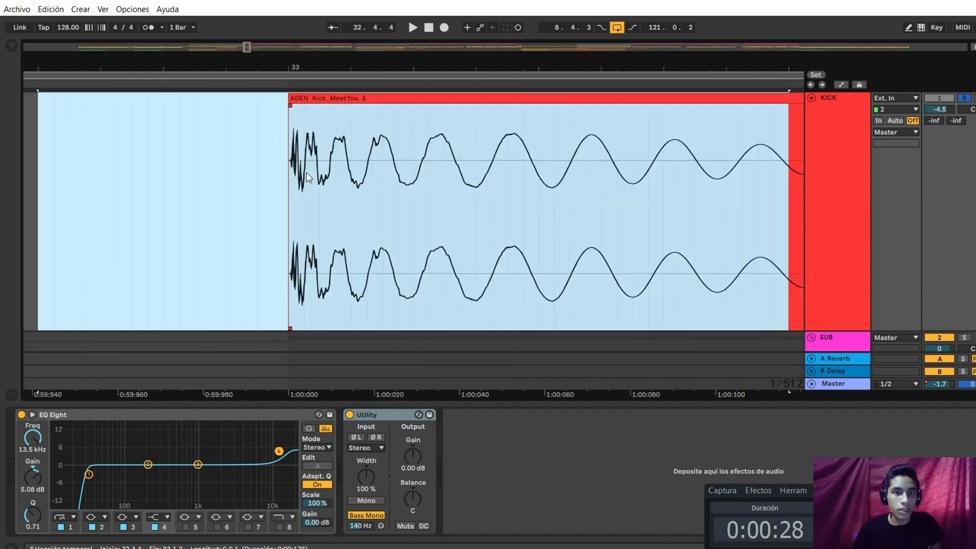
left_click(256, 168)
key("x")
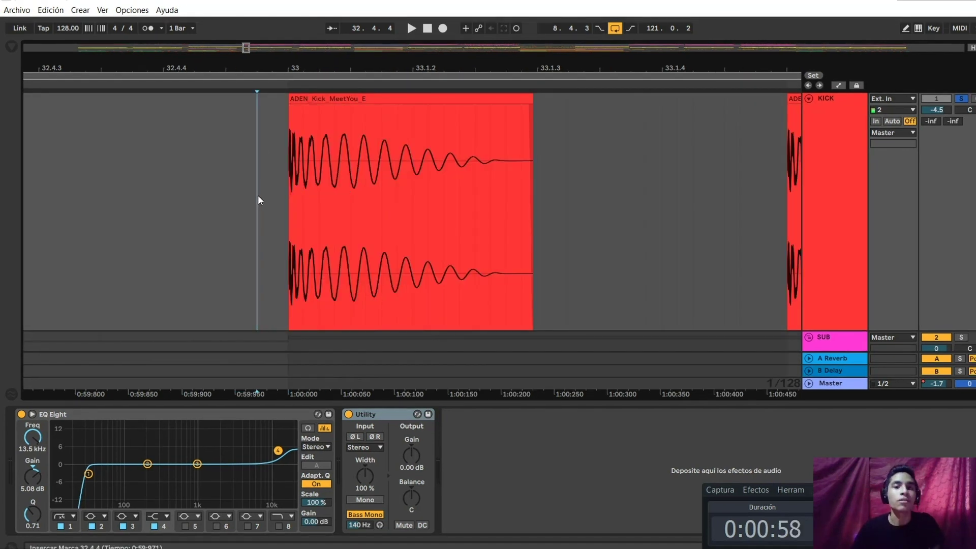
key("x")
left_click_drag(154, 150, 270, 120)
key("z")
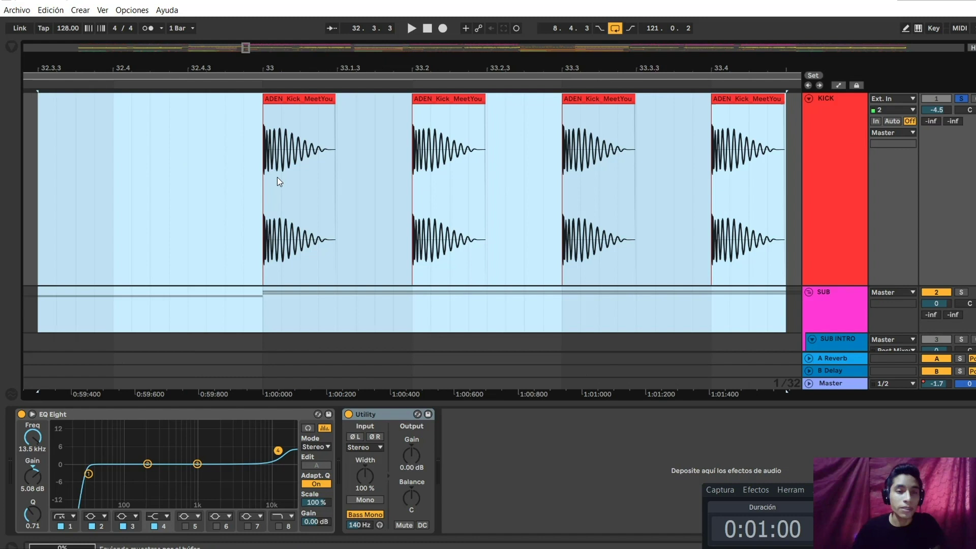
left_click(359, 172)
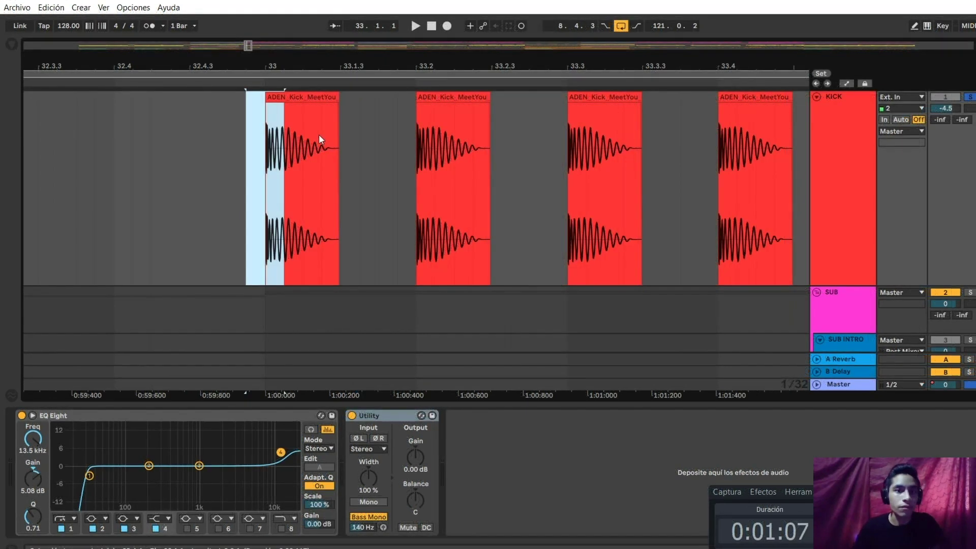
key("z")
left_click(224, 147)
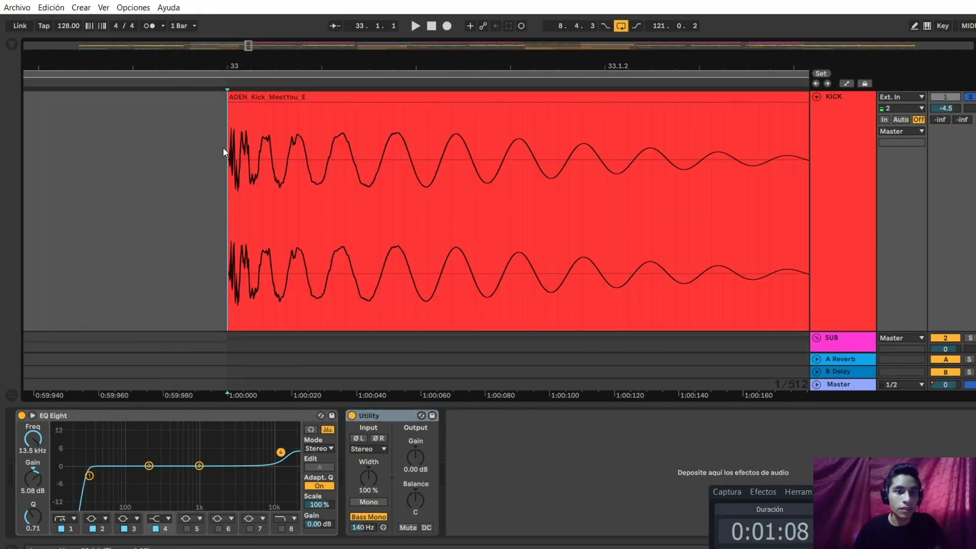
key("x")
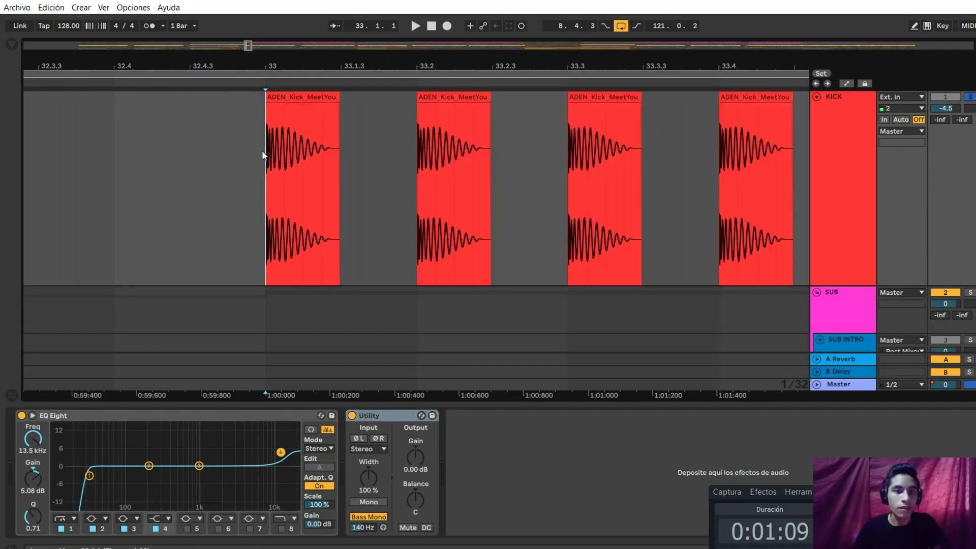
Review the KICK track's EQ Eight and Utility devices and play the kicks from just before bar 33.
left_click(250, 426)
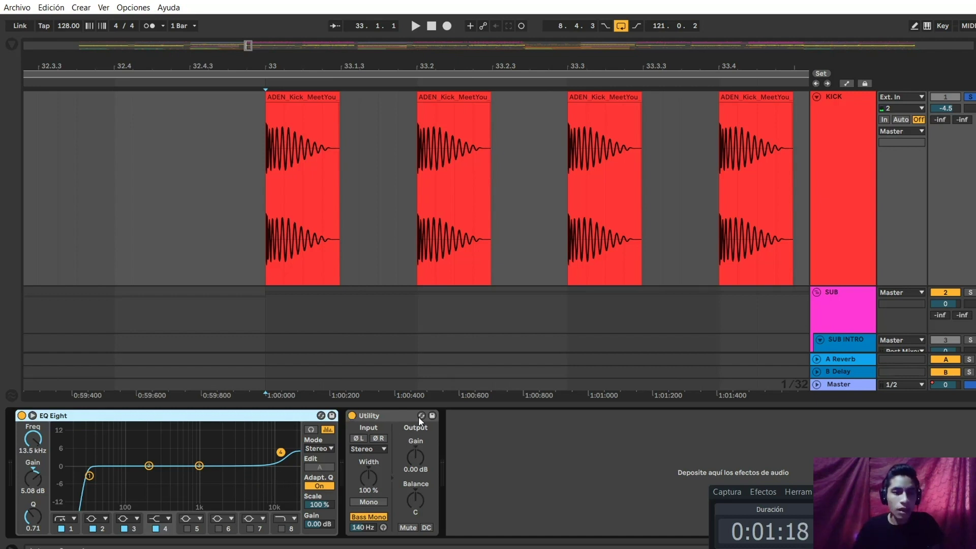
left_click(398, 422)
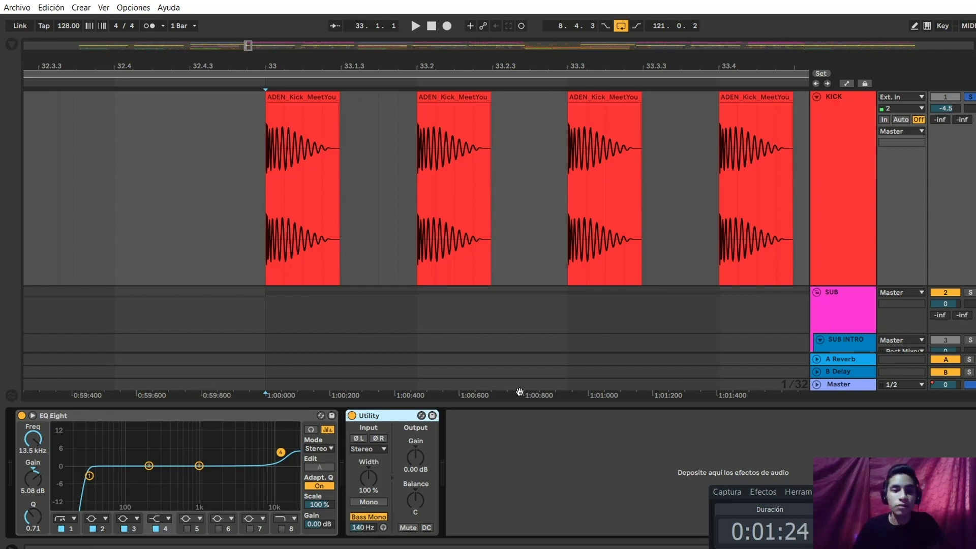
left_click(247, 148)
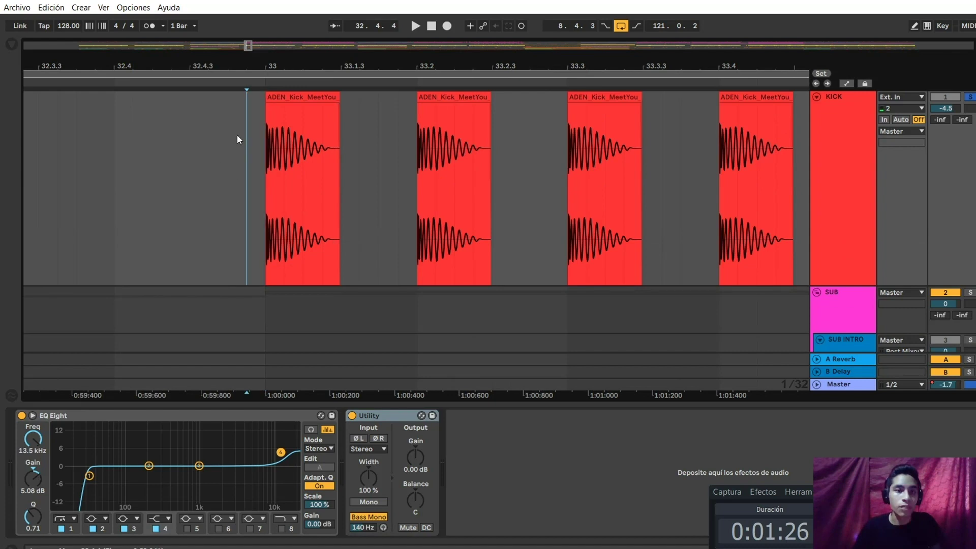
key("space")
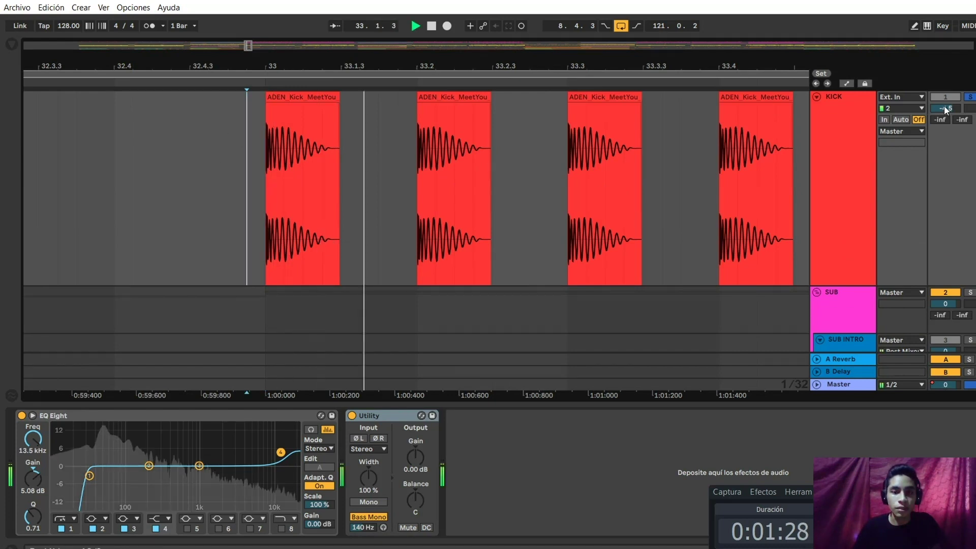
left_click(626, 271)
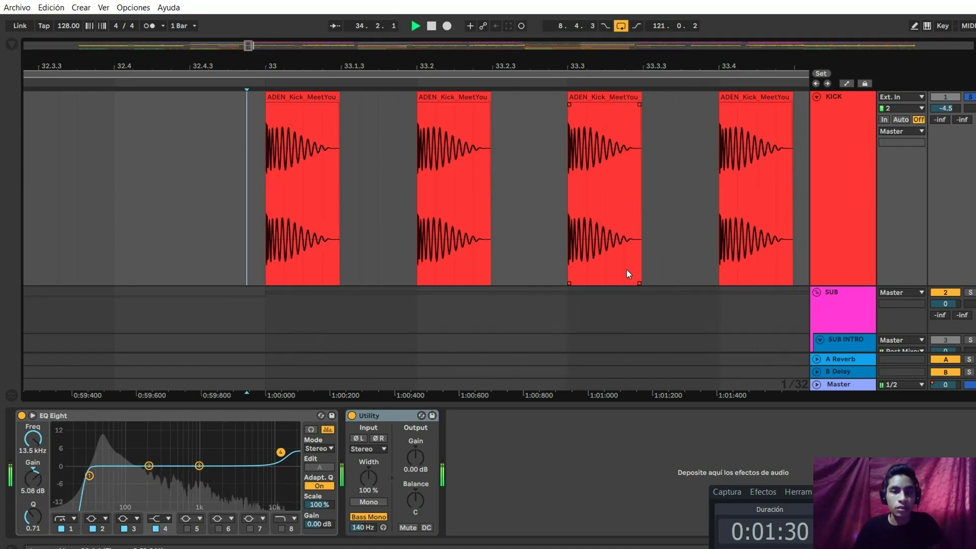
Stop playback and inspect the kick clips at bar 33 on the KICK track again.
key("x")
left_click_drag(169, 141, 238, 114)
key("z")
key("space")
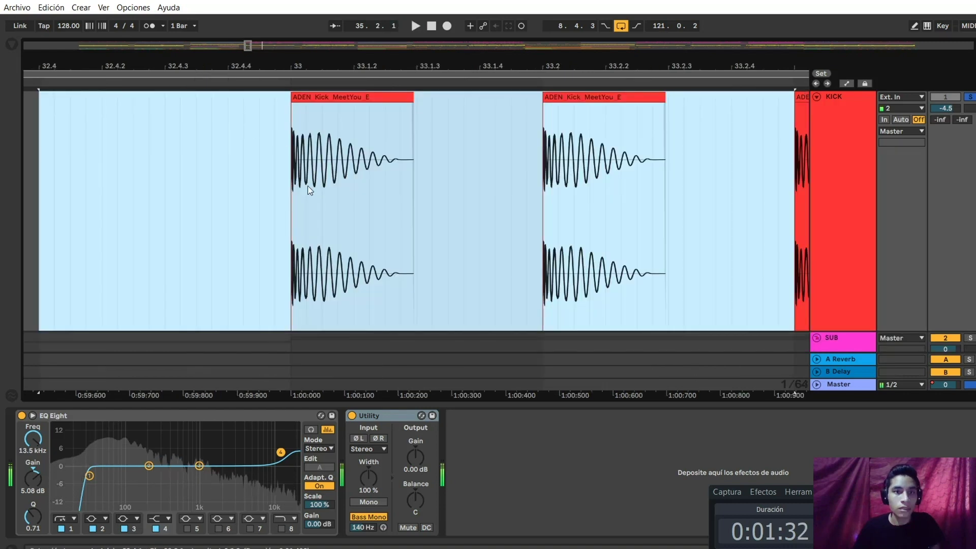
left_click(269, 195)
key("x")
left_click_drag(158, 170, 261, 137)
key("z")
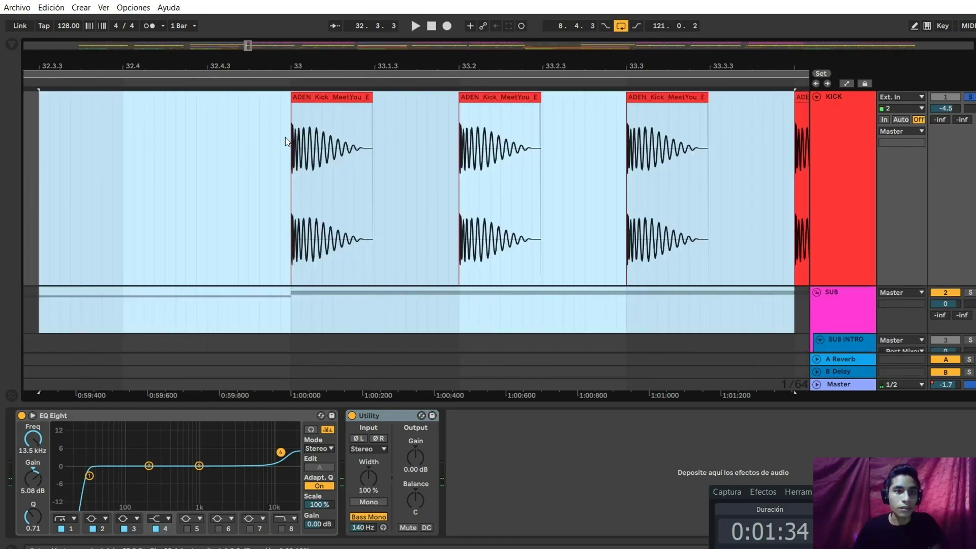
left_click(268, 162)
scroll(409, 257, "down", 4)
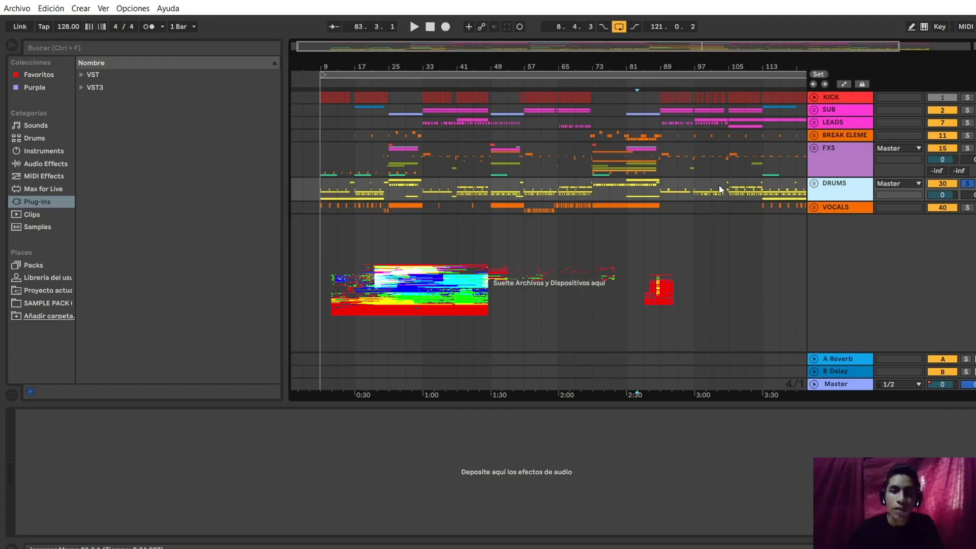
Examine the clap clip starting at bar 9 and look through the neighbouring tracks in the DRUMS group.
left_click_drag(305, 166, 420, 228)
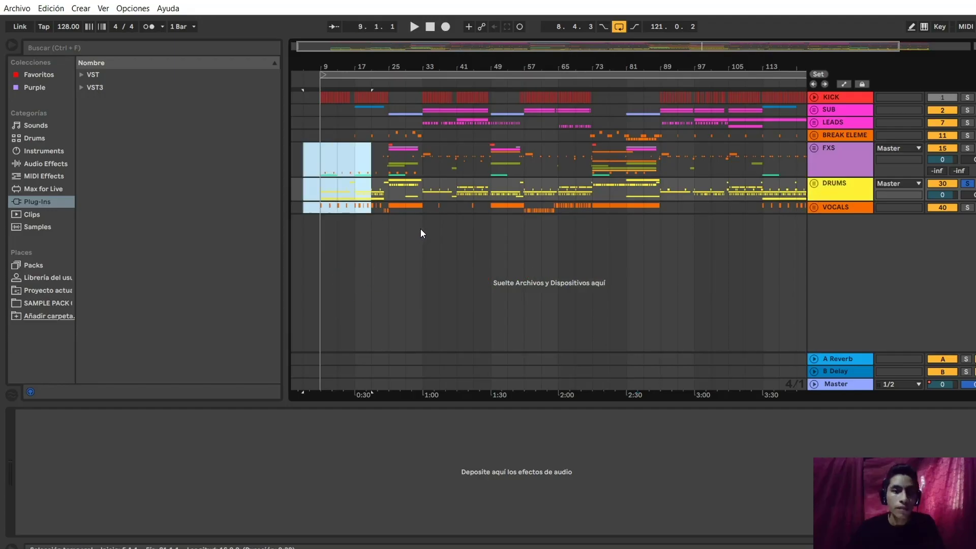
key("z")
left_click(371, 208)
left_click(430, 185)
key("z")
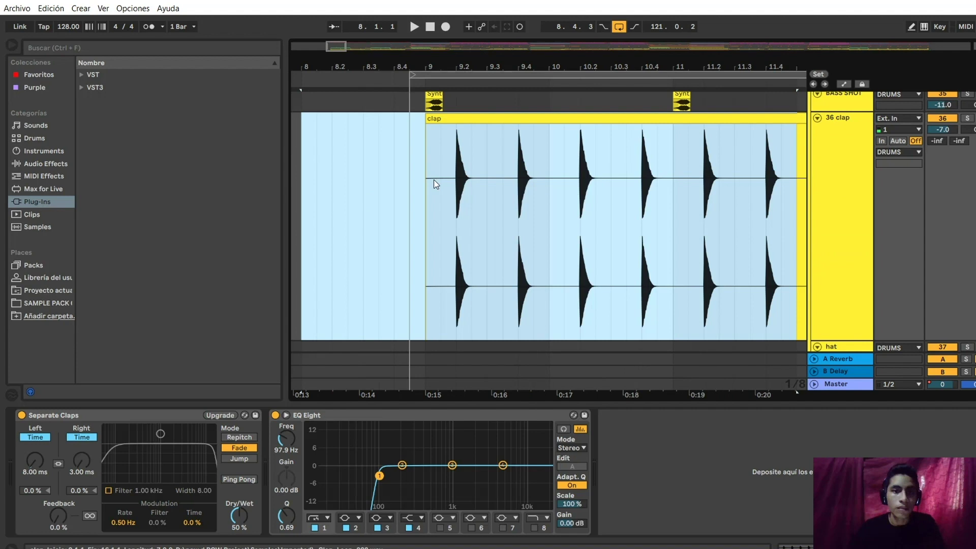
key("x")
left_click_drag(361, 153, 435, 206)
key("z")
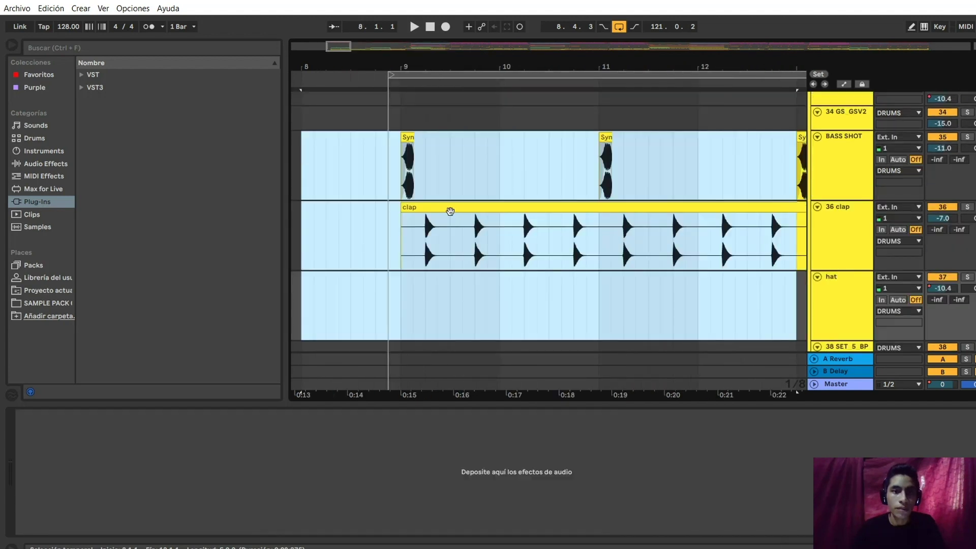
left_click(447, 239)
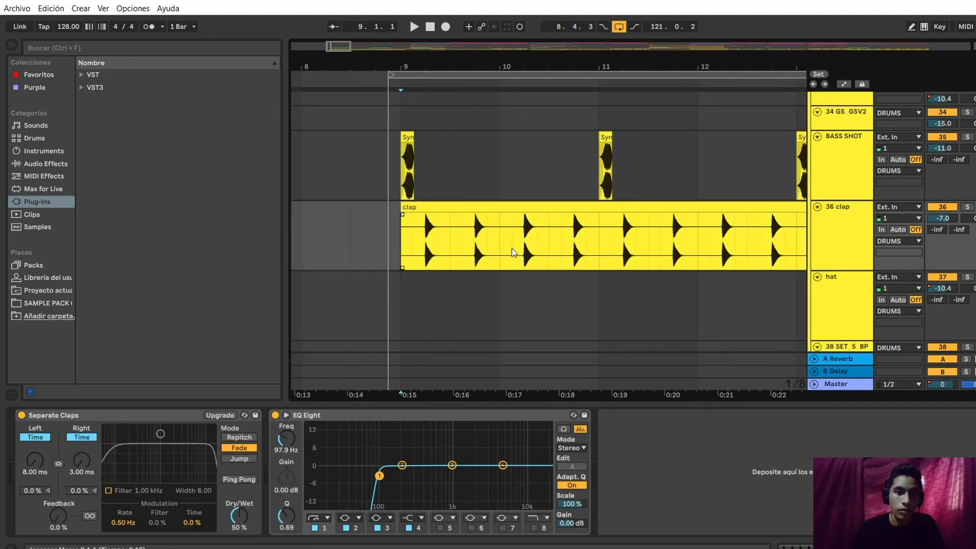
scroll(804, 199, "down", 1)
scroll(606, 212, "down", 2)
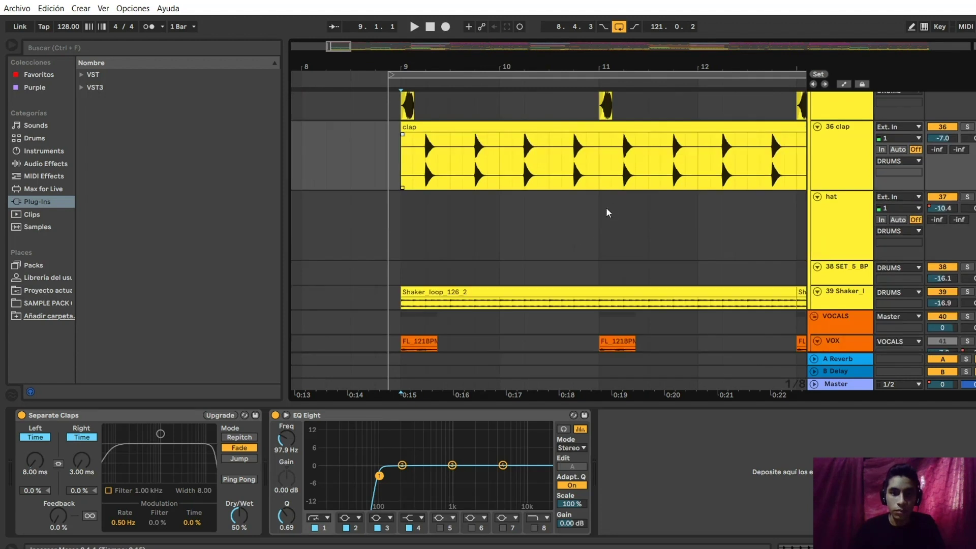
scroll(605, 211, "up", 3)
scroll(453, 308, "down", 5)
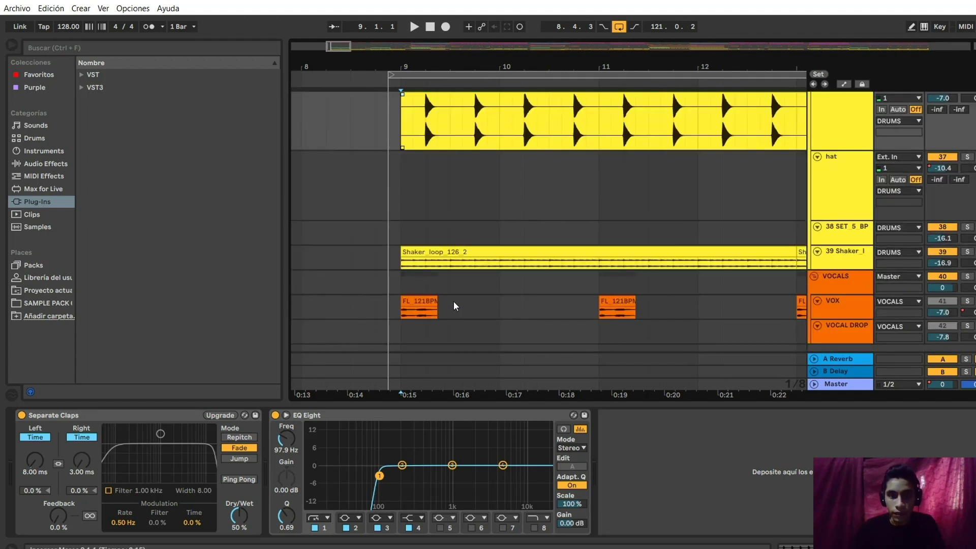
scroll(676, 244, "up", 10)
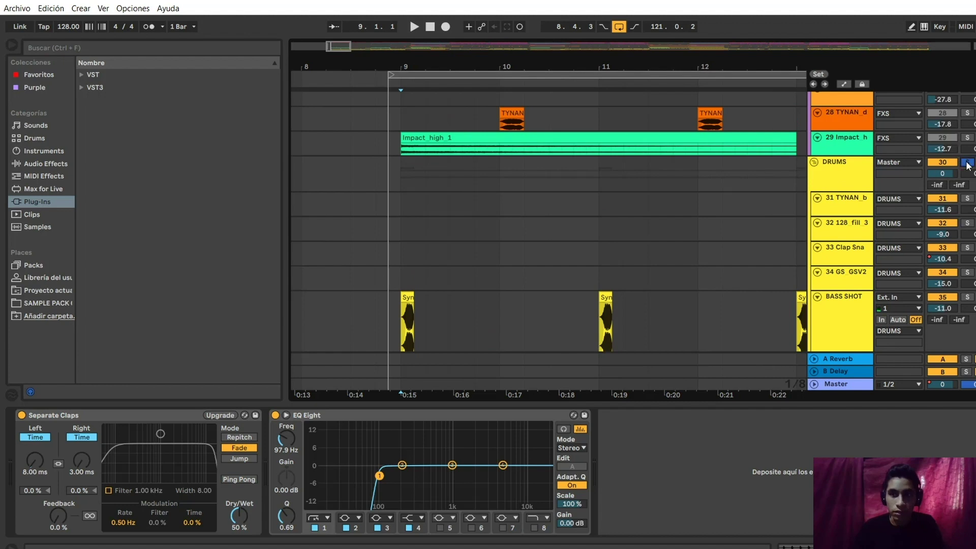
Collapse the DRUMS group and play the soloed drums from bar 9.
left_click(815, 163)
key("minus")
key("minus")
key("minus")
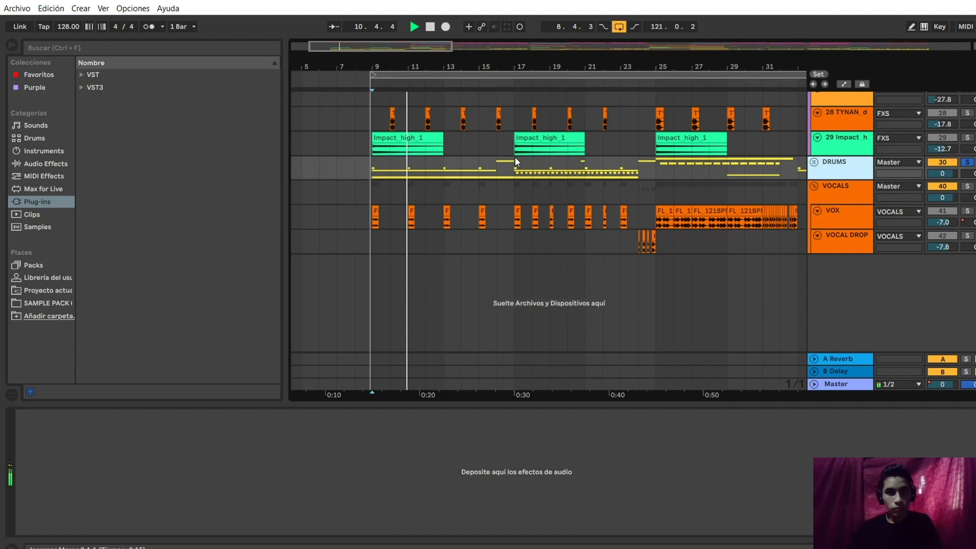
Audition the soloed DRUMS group from bar 16, bar 25 and bar 29.
left_click(496, 153)
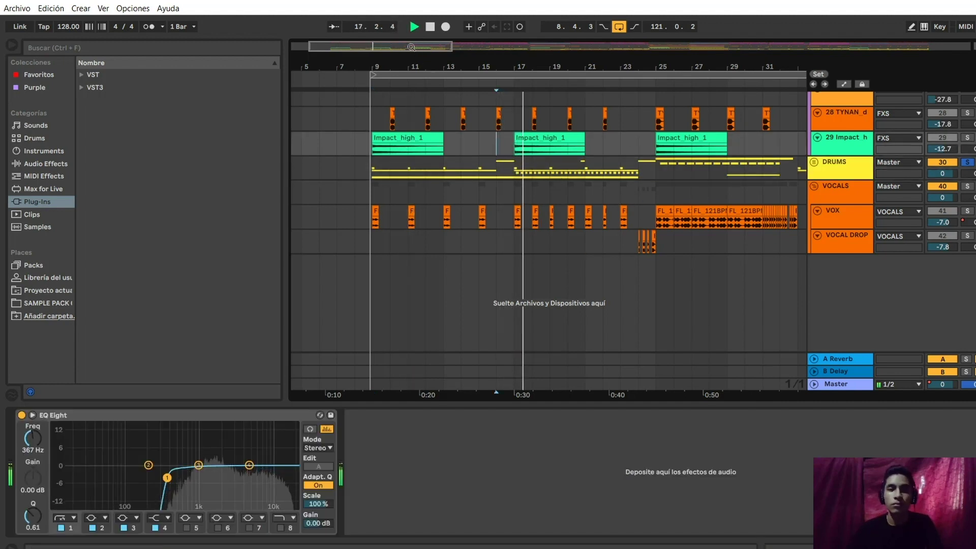
left_click_drag(657, 66, 580, 70)
scroll(503, 120, "right", 3)
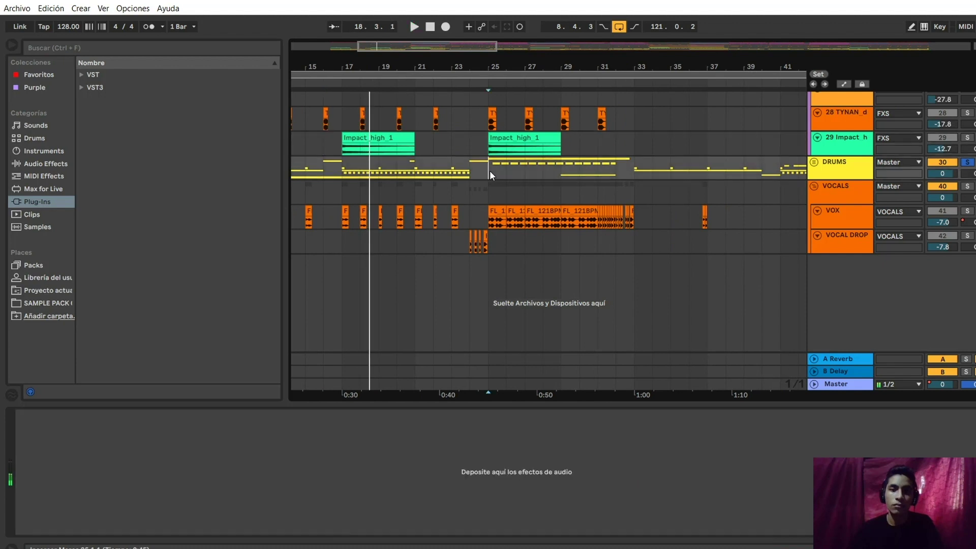
left_click(490, 170)
scroll(585, 178, "up", 1)
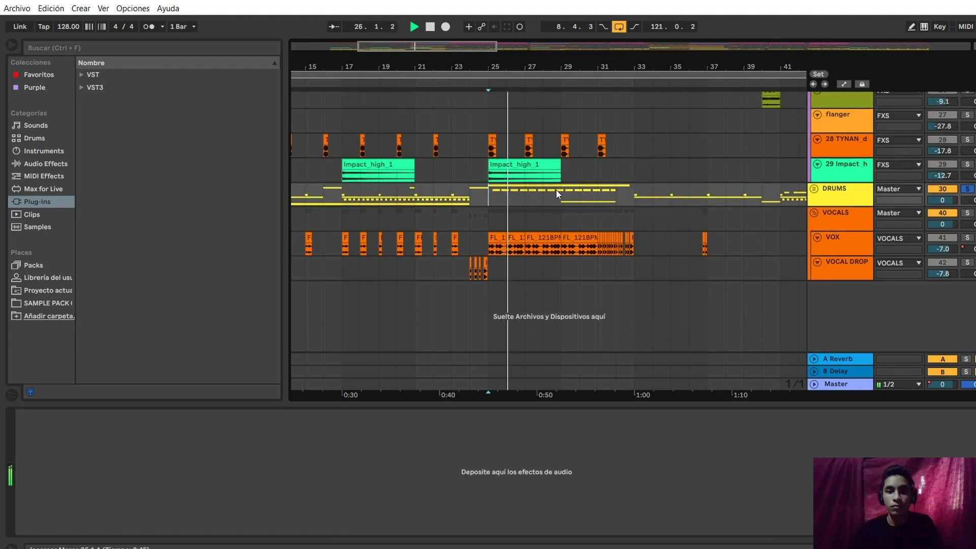
left_click(562, 178)
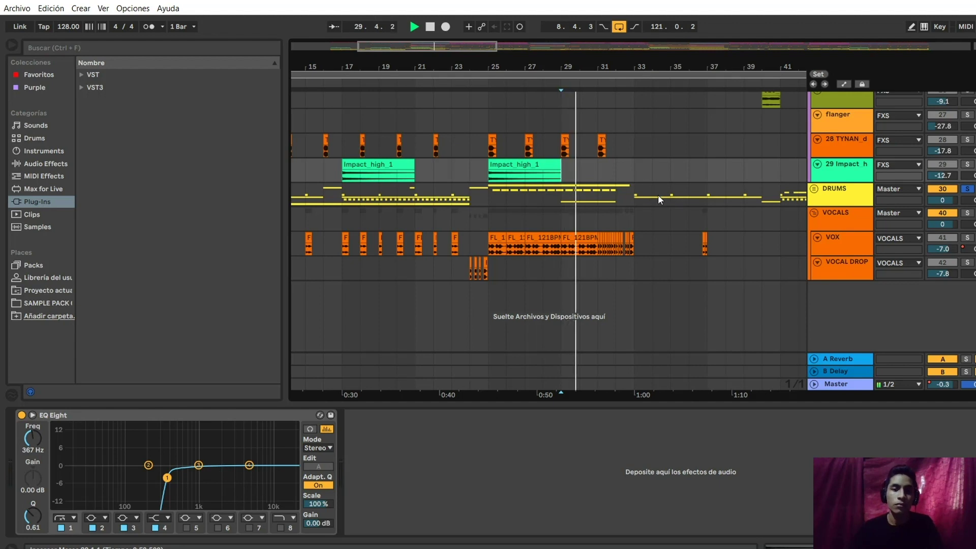
Audition the soloed DRUMS group from bar 40 and bar 49.
scroll(664, 201, "up", 1)
scroll(664, 201, "up", 1)
left_click_drag(479, 51, 523, 56)
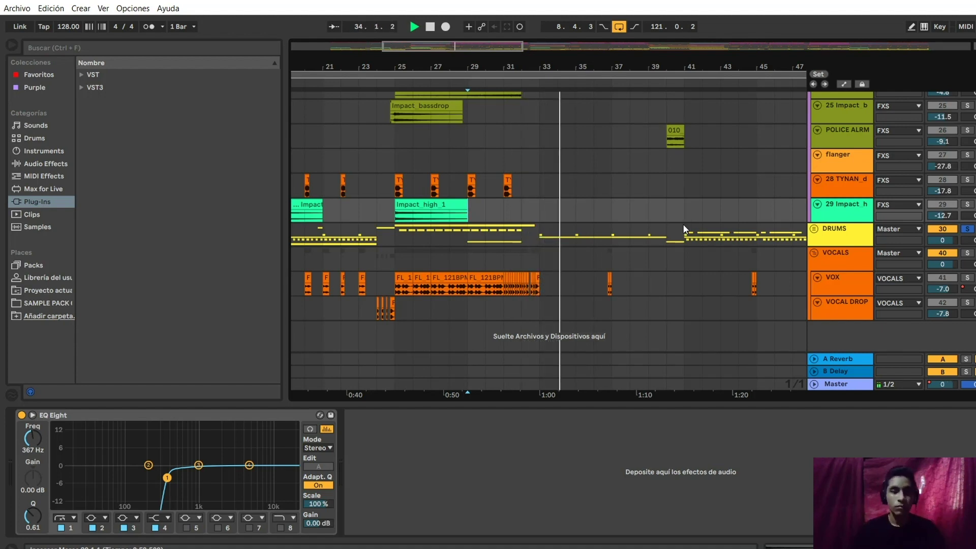
left_click(667, 227)
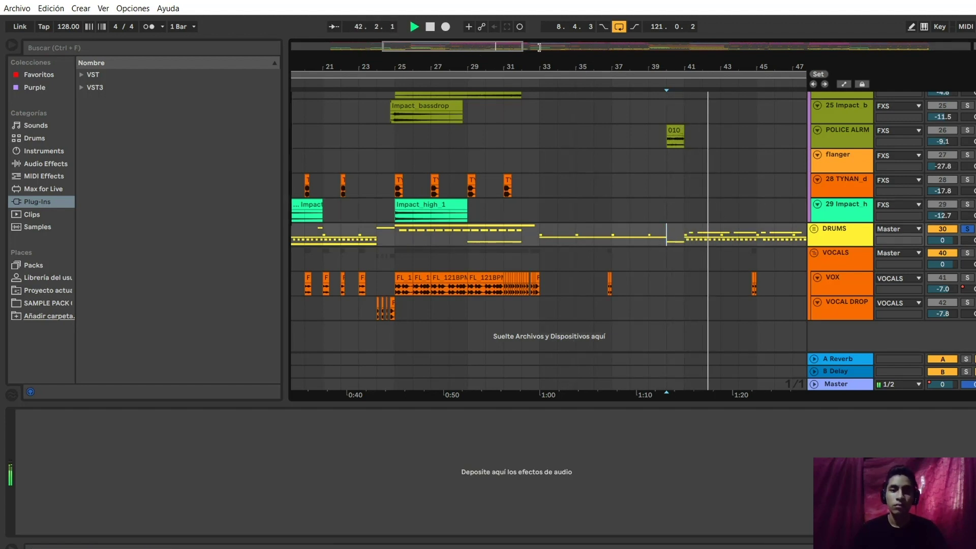
left_click_drag(522, 46, 651, 49)
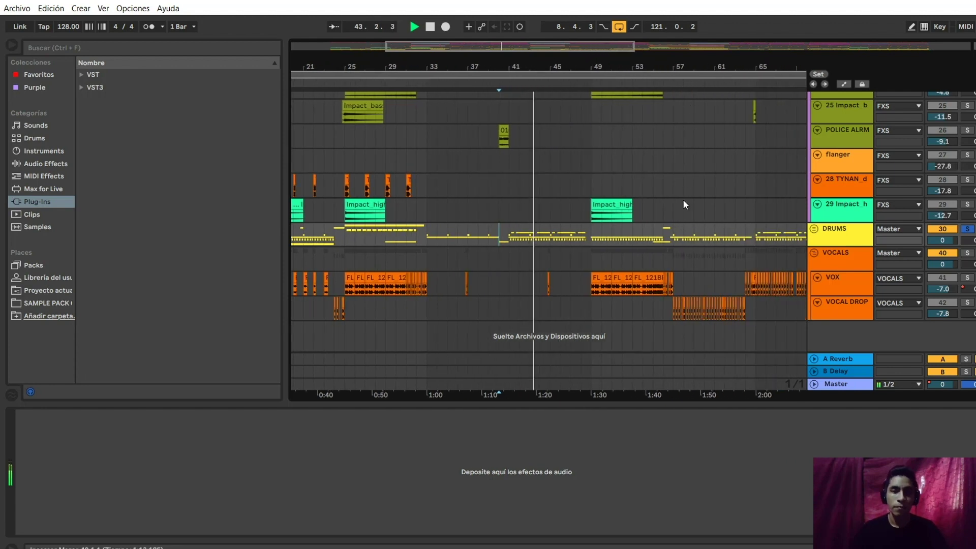
left_click(597, 234)
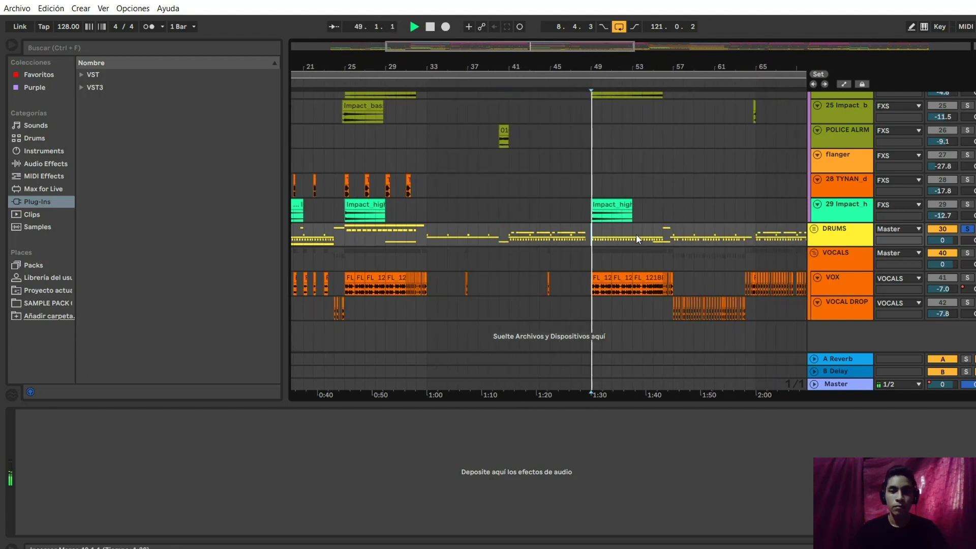
Audition the soloed DRUMS group from bar 57 and bar 65.
left_click(671, 232)
left_click_drag(596, 63, 444, 68)
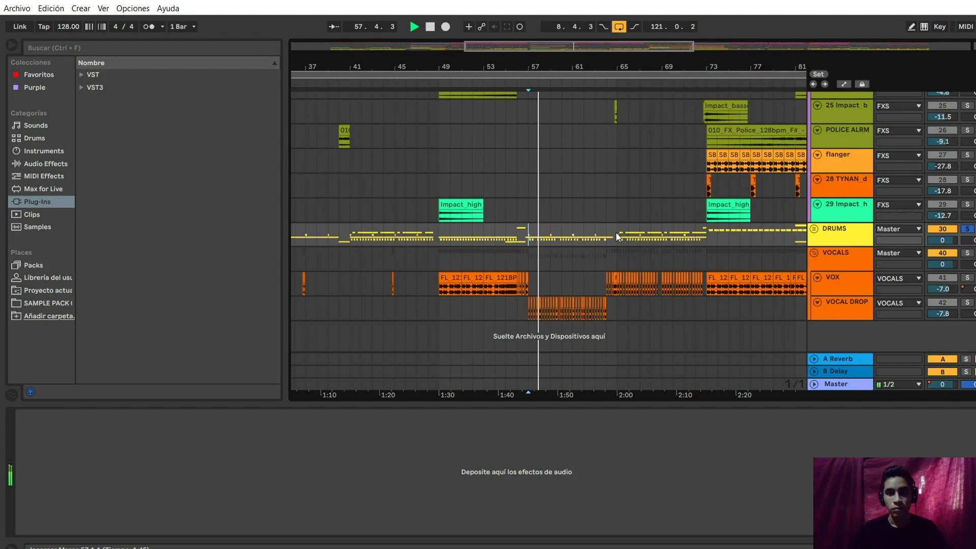
left_click(616, 232)
Audition the soloed DRUMS group from bar 89 and bar 97.
left_click_drag(575, 55, 700, 51)
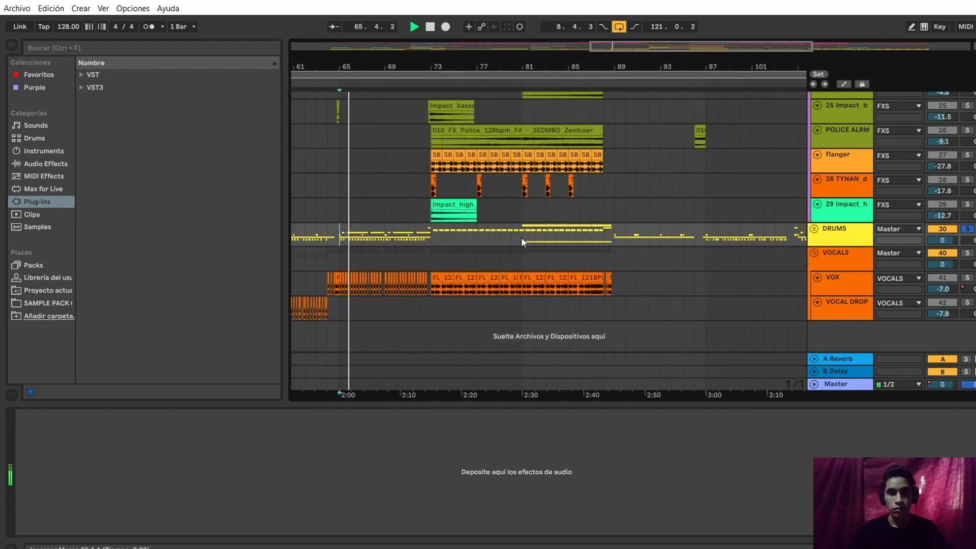
left_click(620, 229)
key("space")
left_click(709, 228)
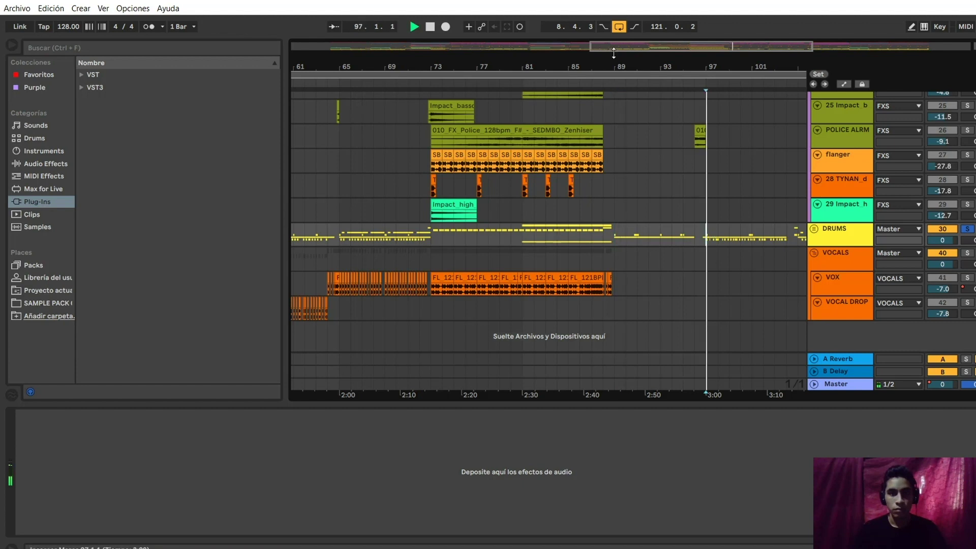
mouse_move(659, 52)
left_mouse_down()
mouse_move(646, 62)
mouse_move(681, 51)
left_mouse_up()
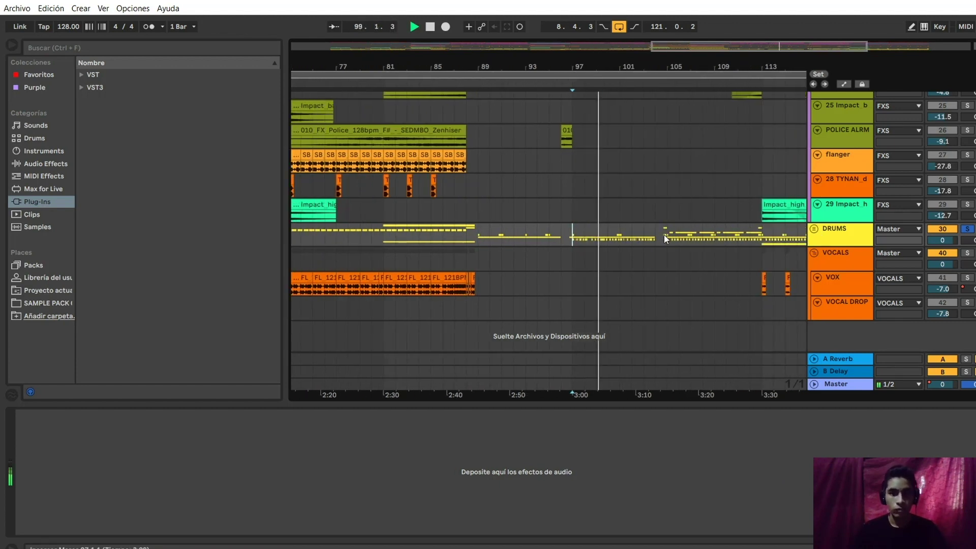
Audition the soloed DRUMS group from bar 105.
left_click(665, 233)
key("space")
key("space")
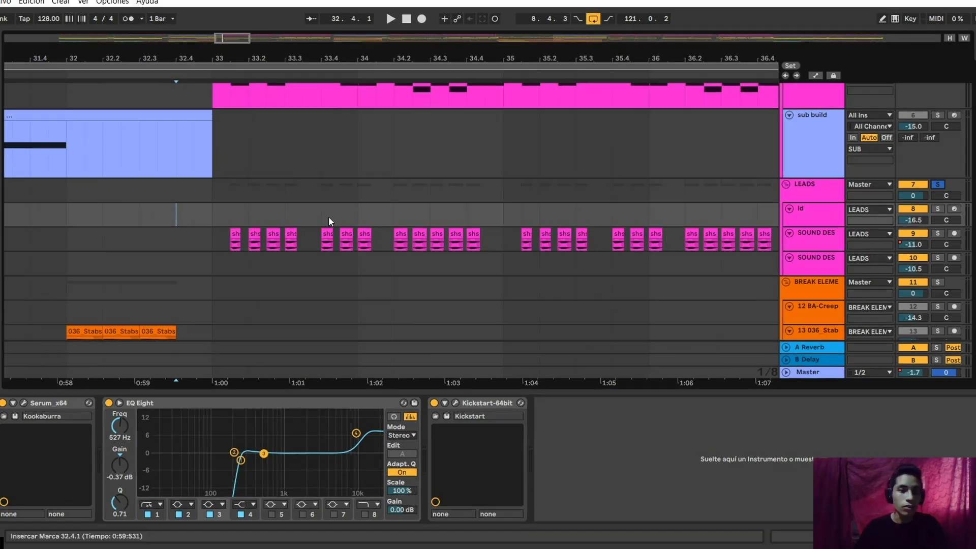
Audition the soloed LEADS group from 32.4.1 into the section starting at bar 33.
key("space")
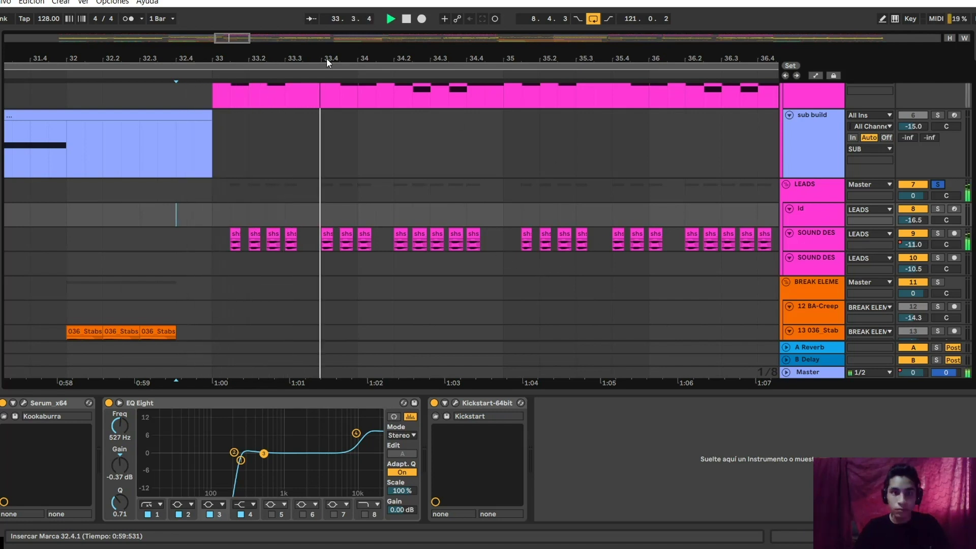
left_click_drag(250, 38, 294, 42)
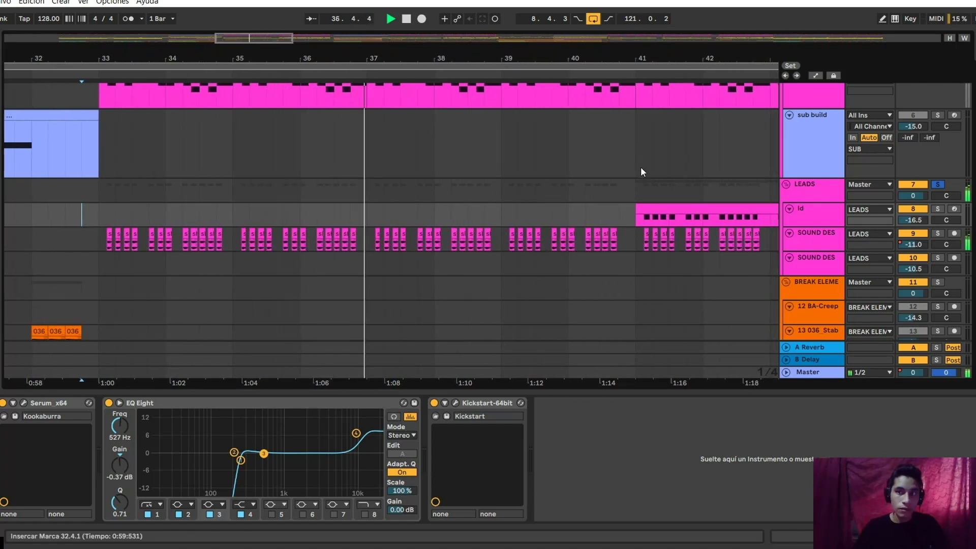
key("space")
Audition the soloed LEADS group from bar 41 and bar 65.
left_click(630, 196)
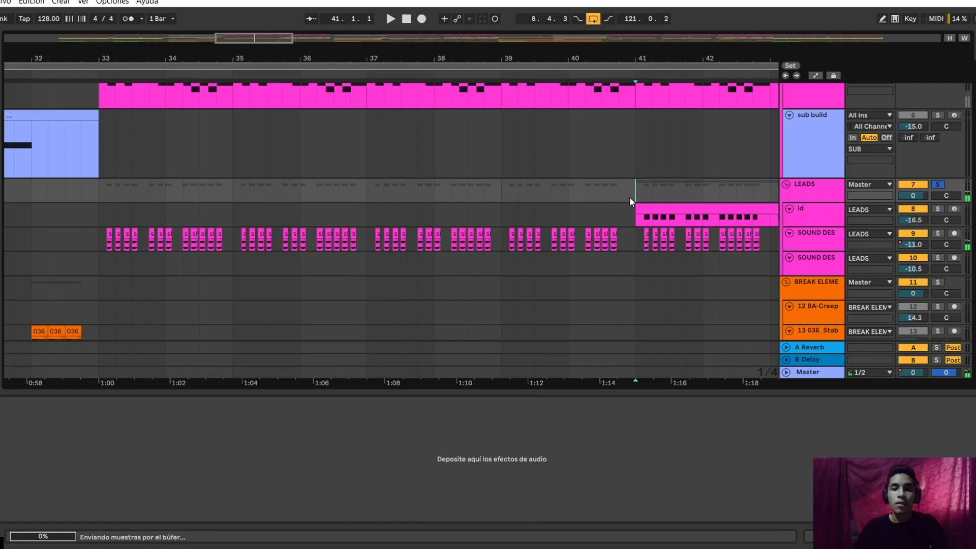
key("space")
left_click_drag(303, 45, 236, 199)
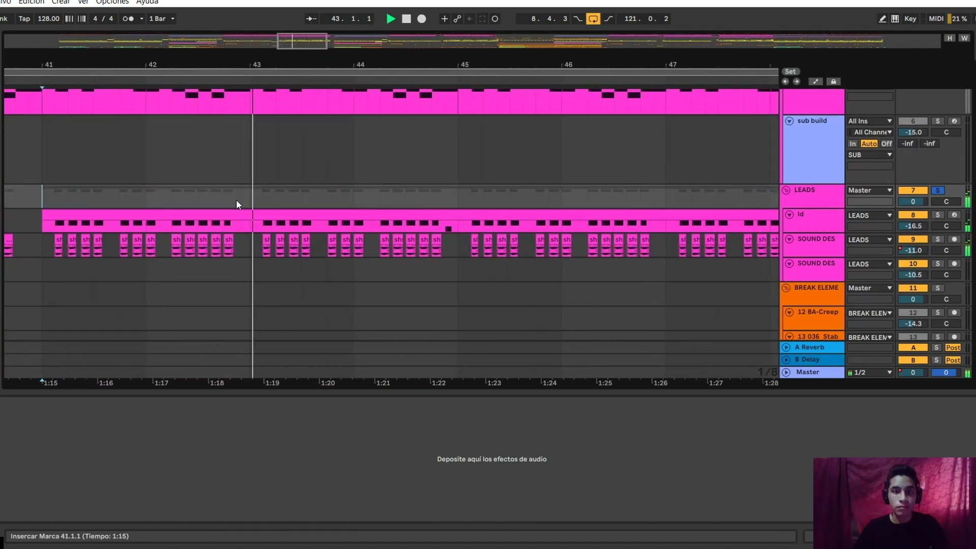
key("w")
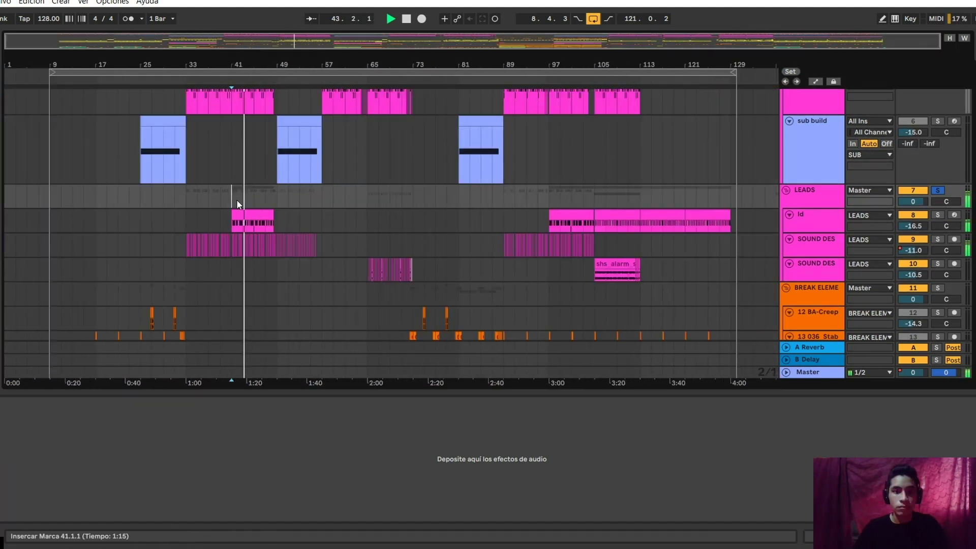
left_click(366, 244)
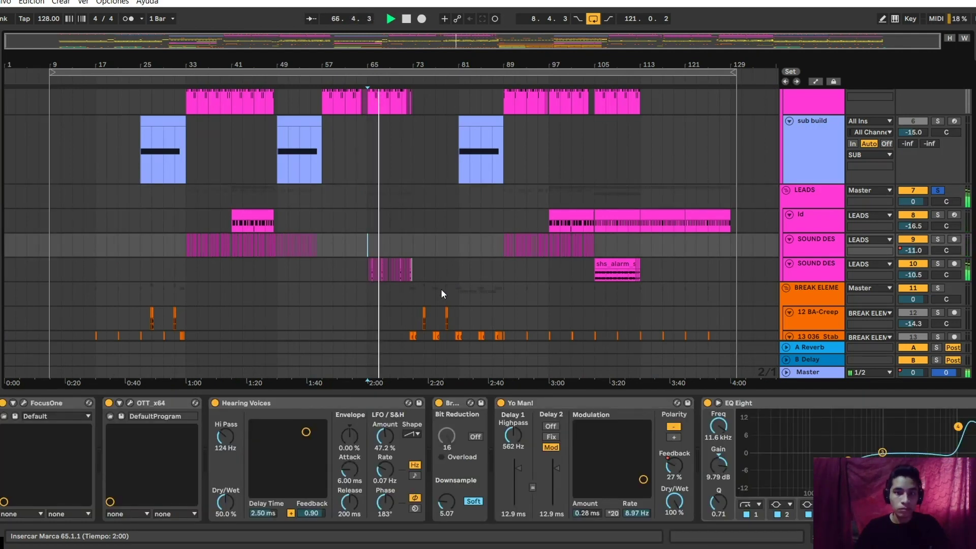
key("space")
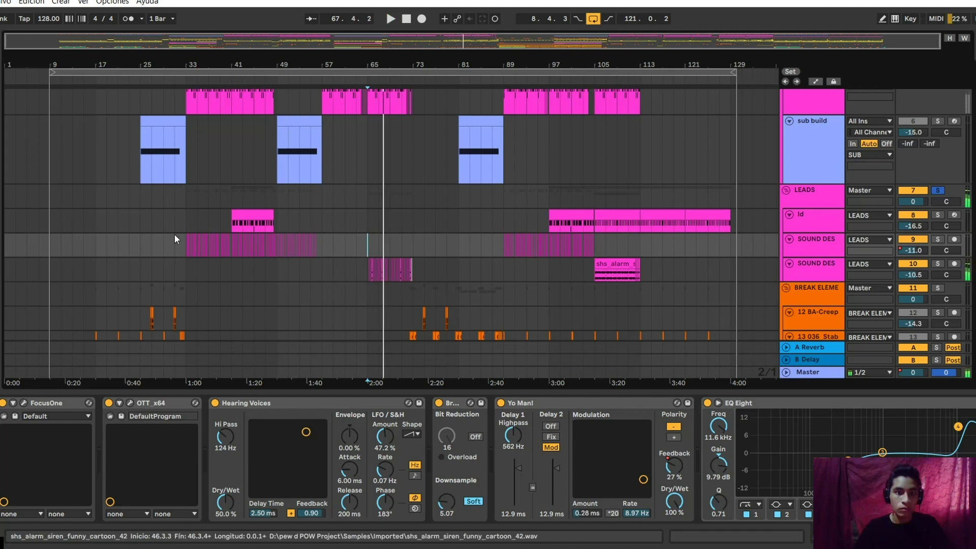
Review the SOUND DES track's effects and open the first shs_alarm_siren_funny_cartoon_42 clip at bar 33 to examine its waveform.
scroll(143, 239, "up", 5)
scroll(423, 226, "down", 3)
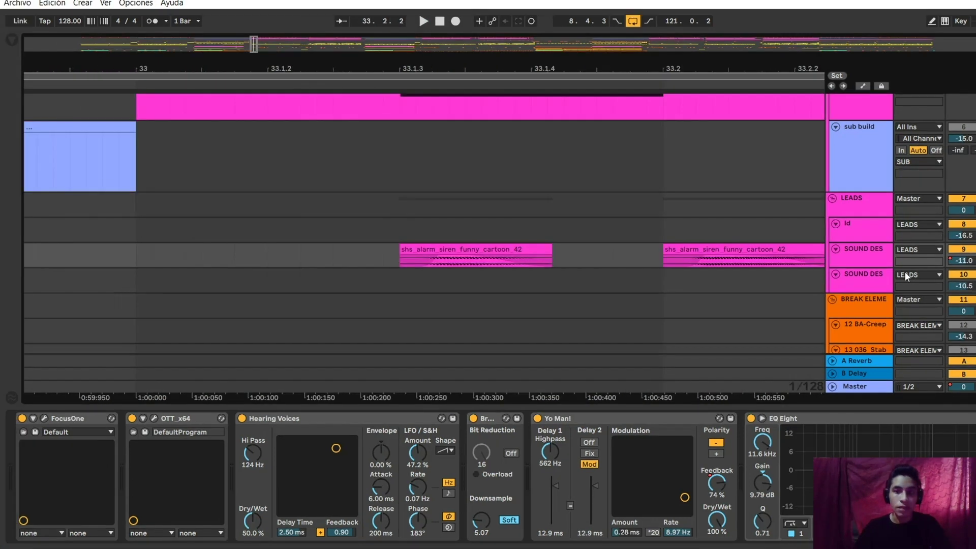
left_click(861, 250)
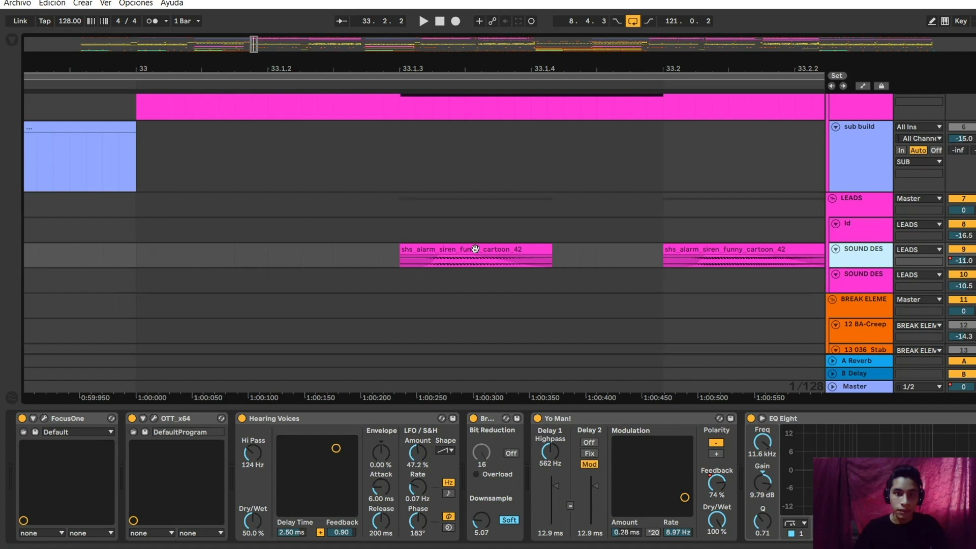
left_click(475, 249)
double_click(867, 254)
double_click(867, 253)
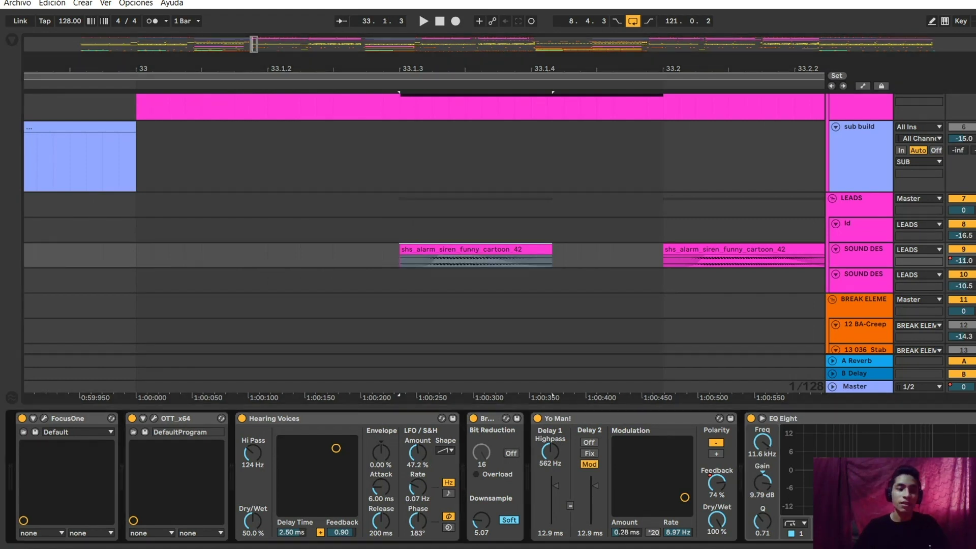
double_click(494, 253)
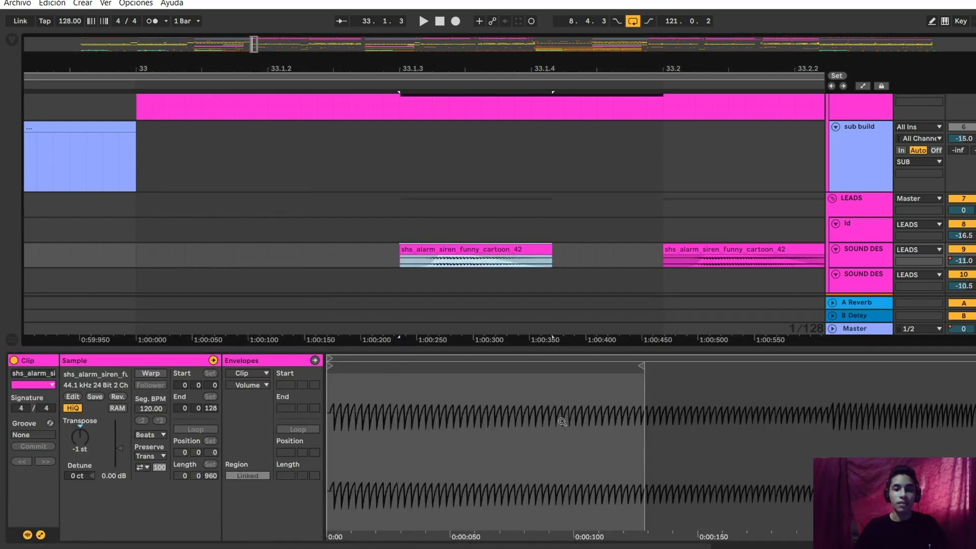
left_click_drag(651, 392, 445, 390)
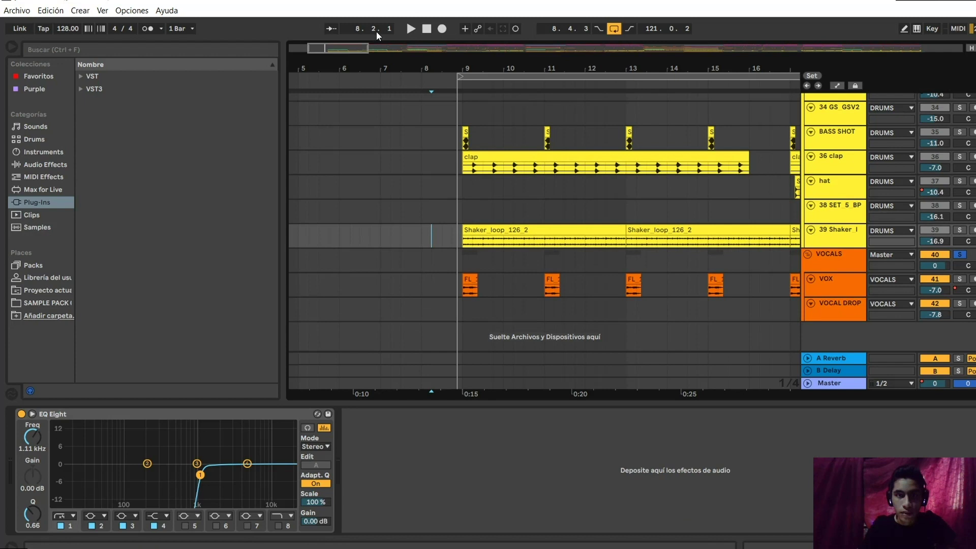
Review the effect chains of the VOX and VOCAL DROP tracks.
left_click_drag(367, 47, 533, 47)
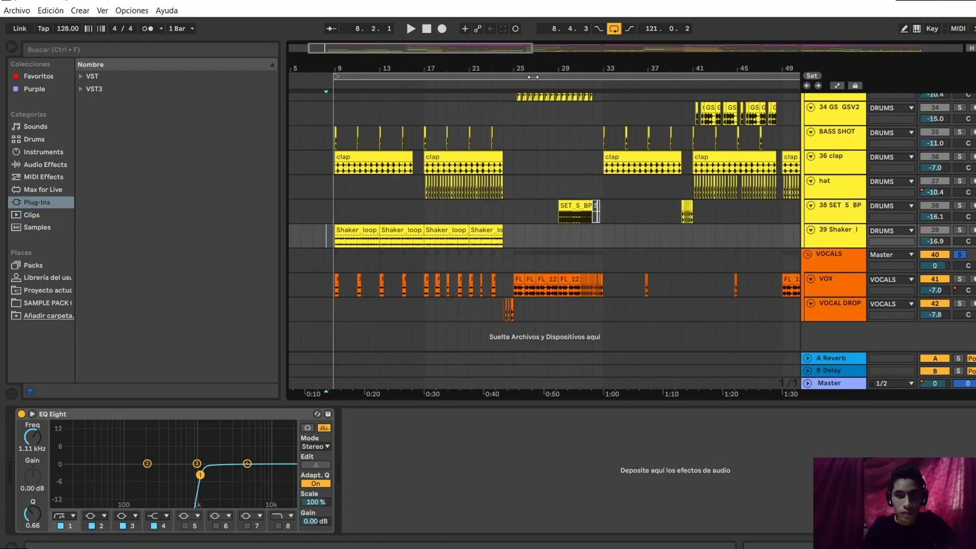
left_click(835, 289)
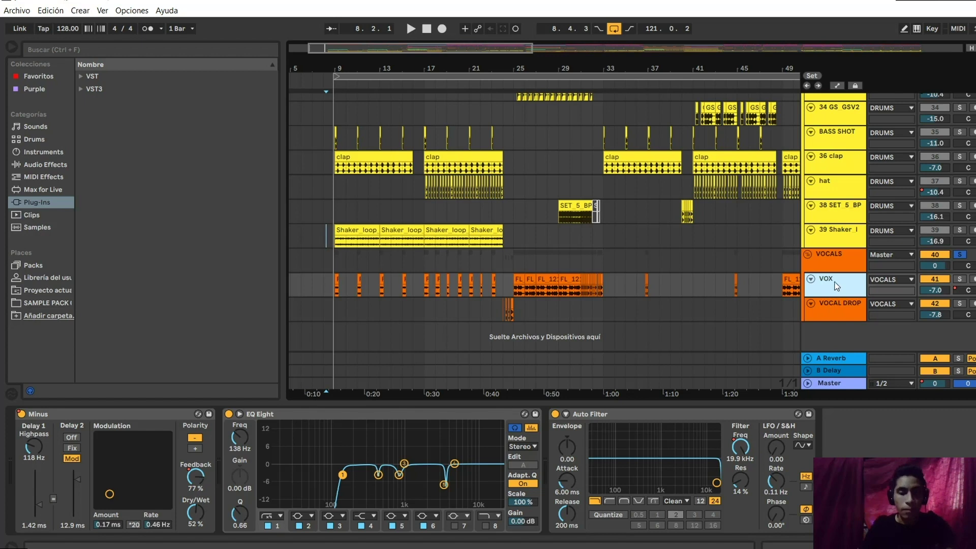
left_click(856, 306)
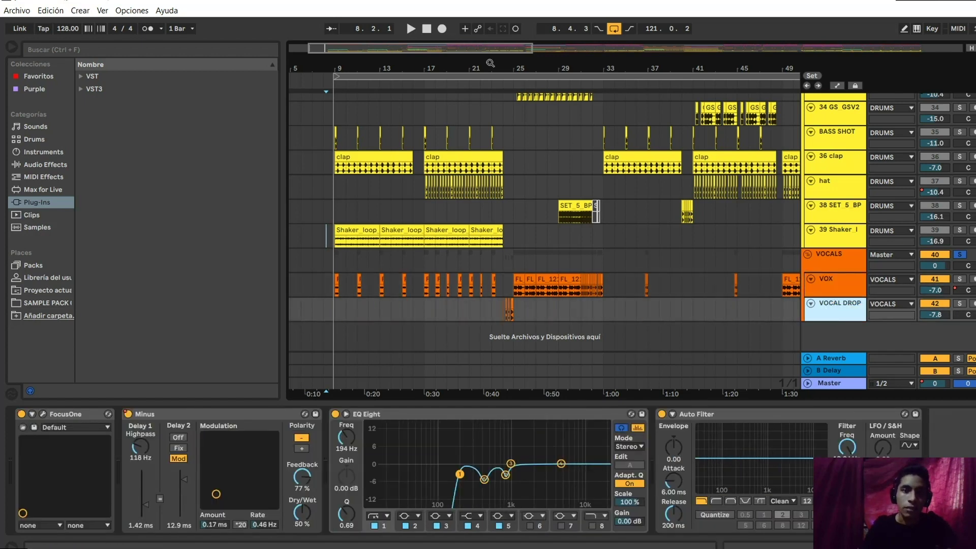
left_click_drag(616, 68, 615, 72)
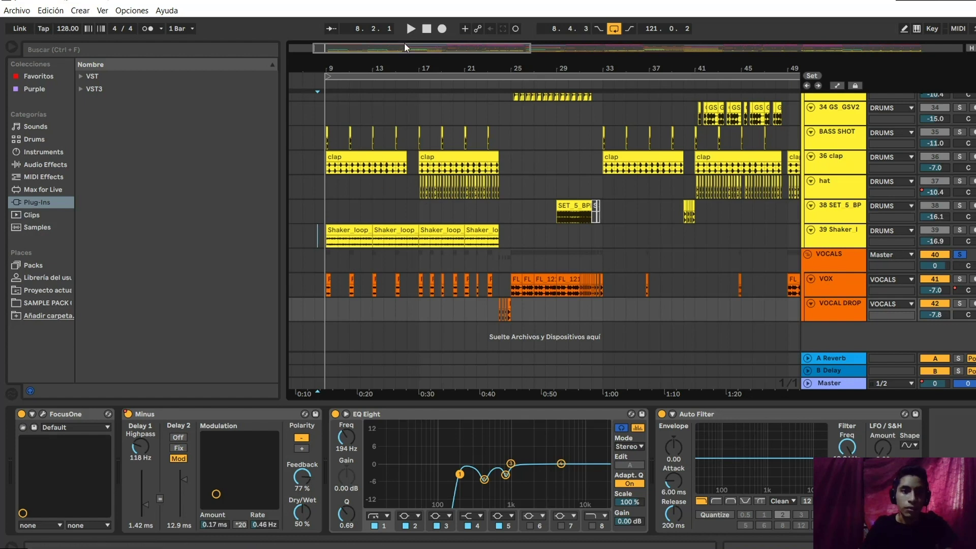
Play the soloed VOCALS group from 8.2.1 and show the track automation, with the VOX track selected.
key("space")
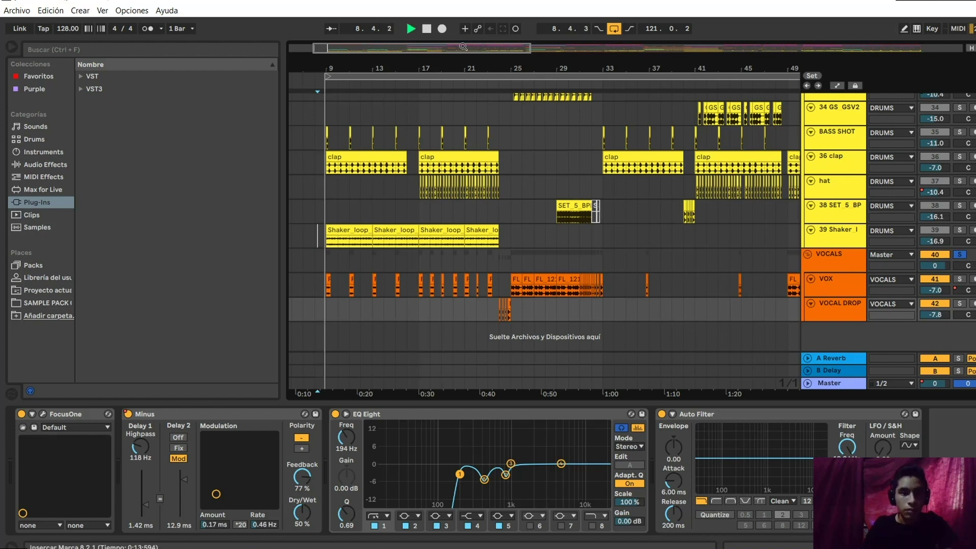
left_click_drag(529, 49, 539, 48)
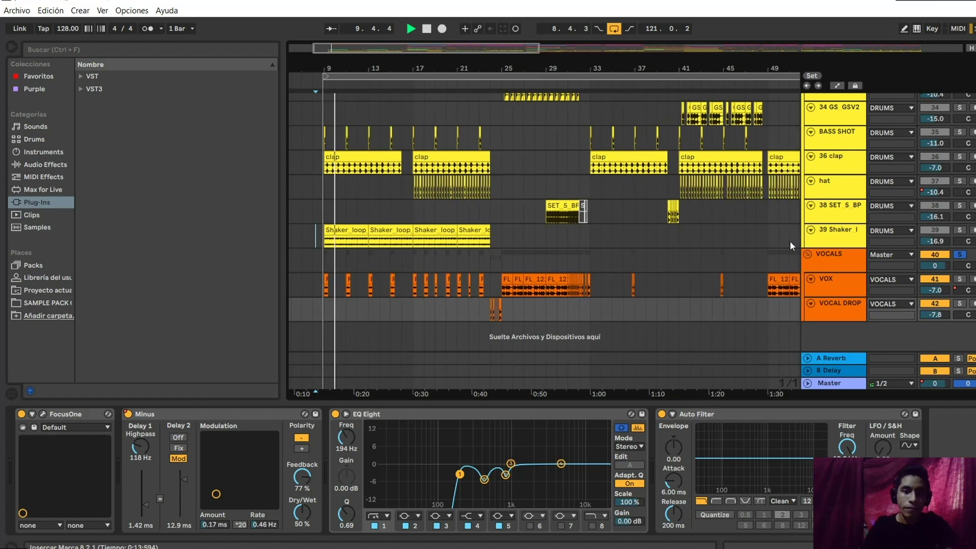
key("a")
left_click(826, 291)
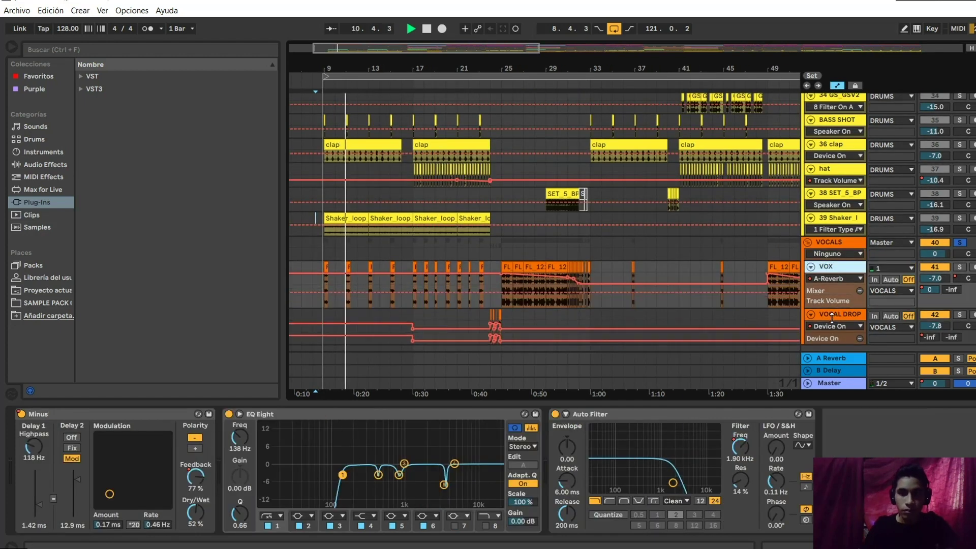
Examine the VOX track's Track Panning automation and its A-Reverb send automation during playback.
left_click(850, 277)
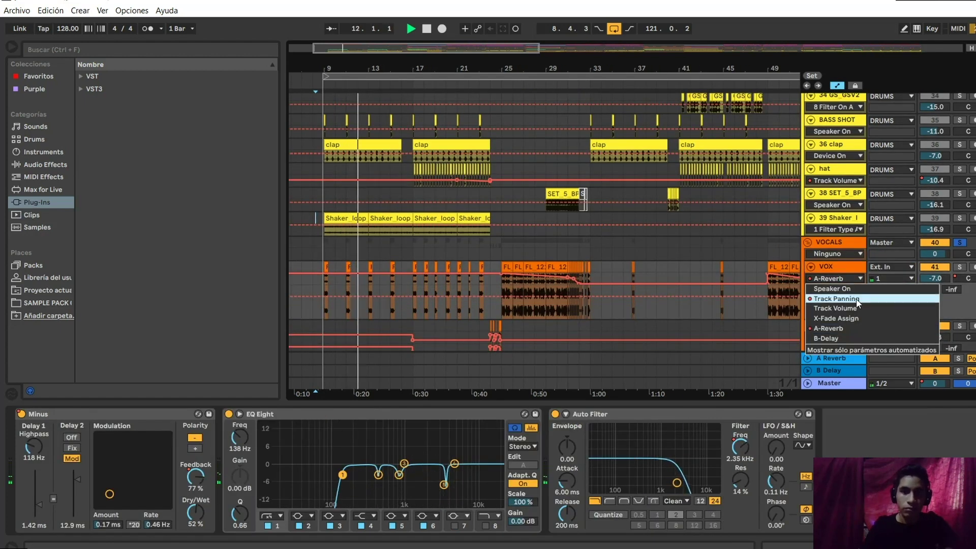
left_click(856, 299)
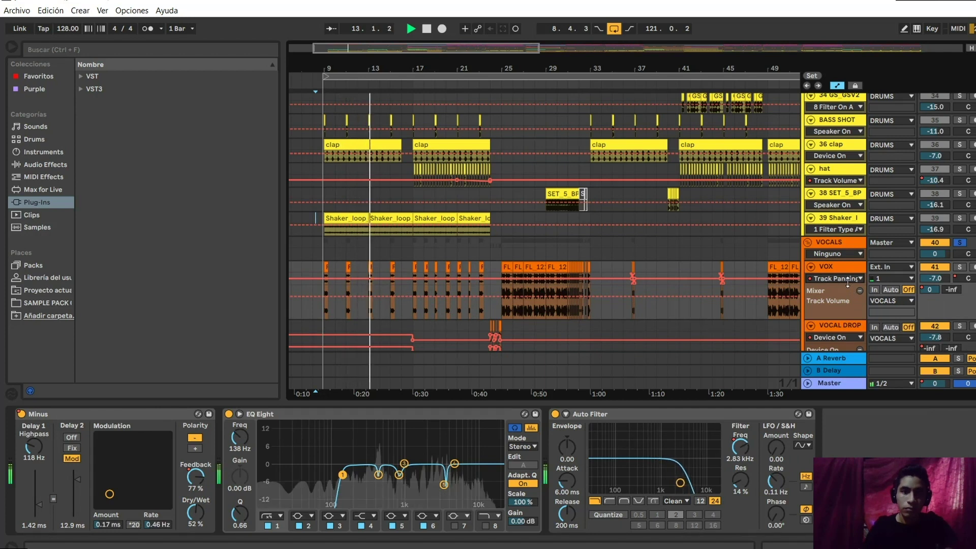
left_click(847, 280)
left_click(846, 328)
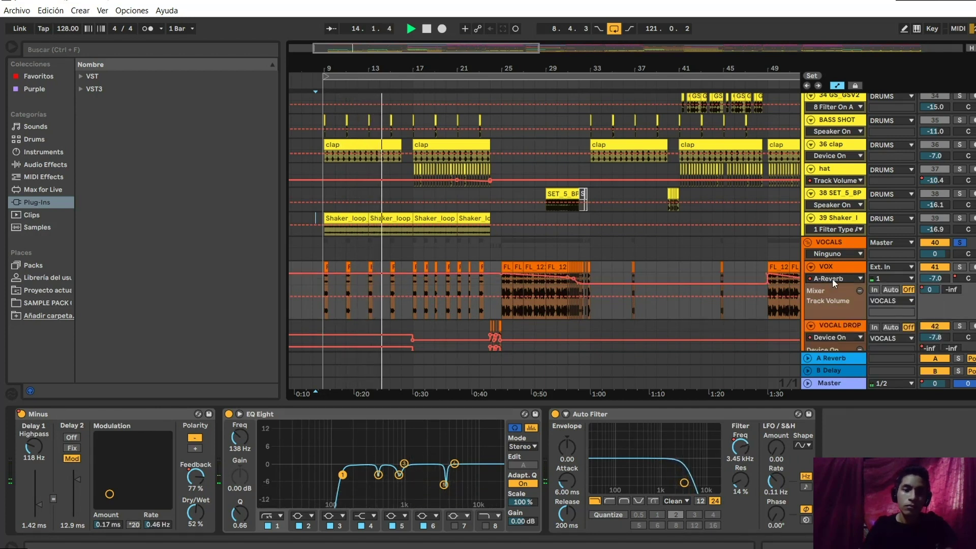
scroll(417, 295, "down", 1)
scroll(417, 291, "down", 1)
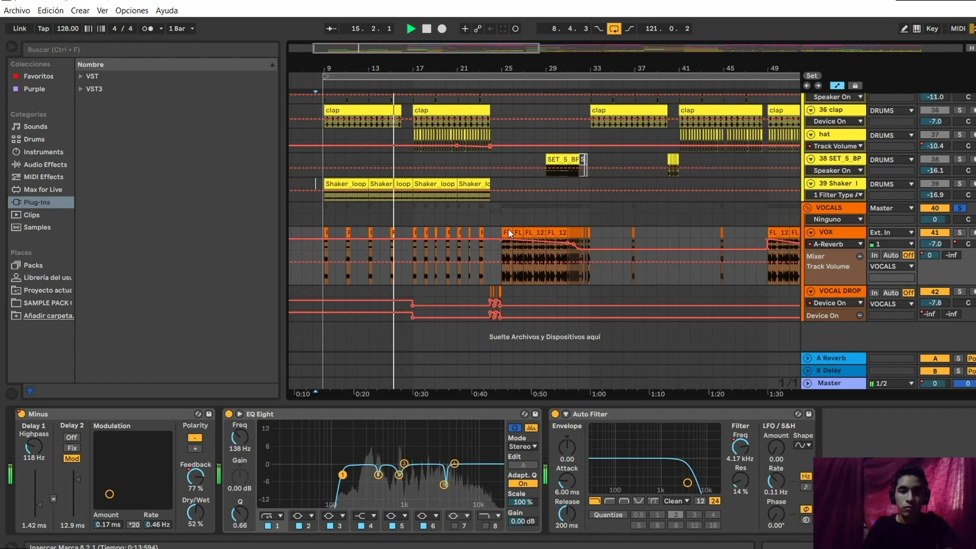
Audition the soloed VOCALS group from bar 23 into the vocal section starting at bar 25.
left_click(479, 219)
key("space")
left_click(477, 225)
key("space")
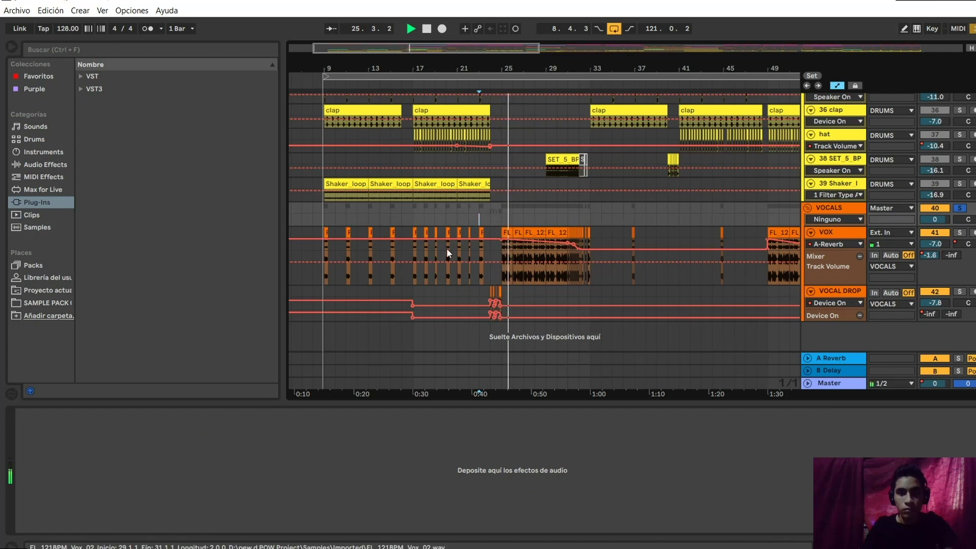
left_click(473, 262)
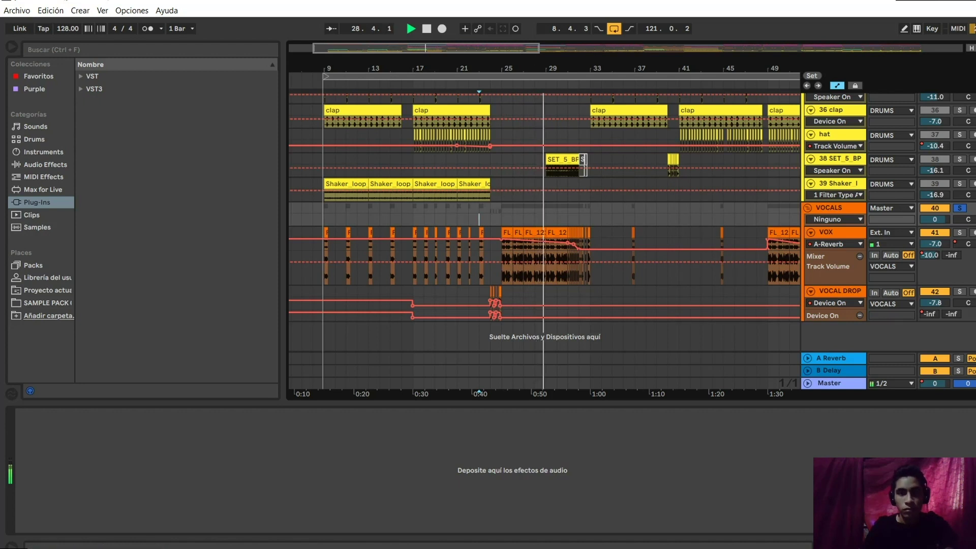
left_click(536, 206)
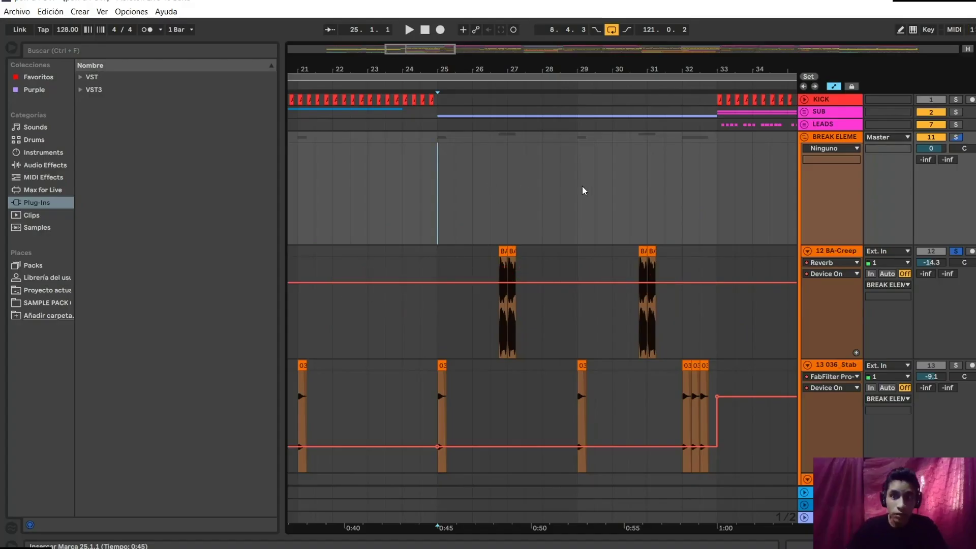
Look through the tracks of the BREAK ELEME group, including BASSS SAW.
scroll(584, 189, "down", 5)
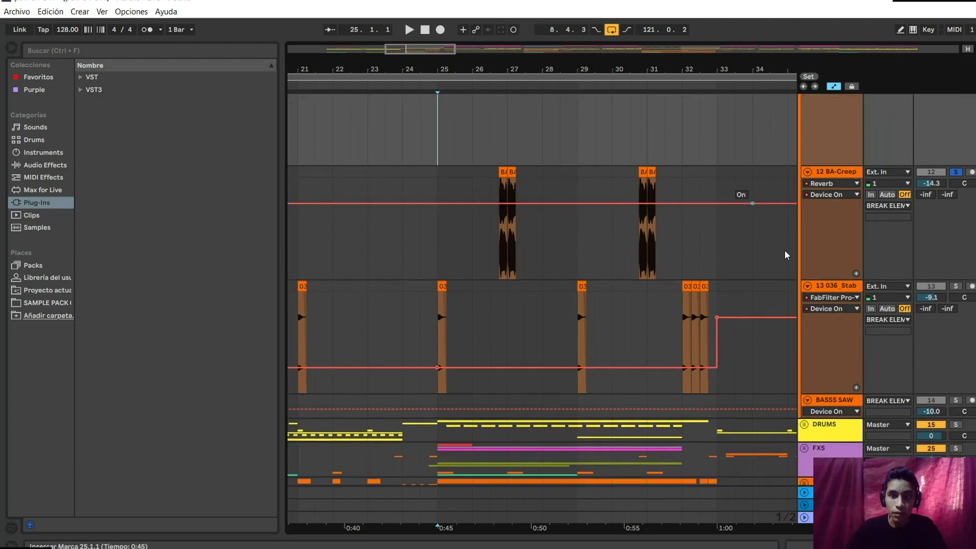
scroll(785, 254, "down", 2)
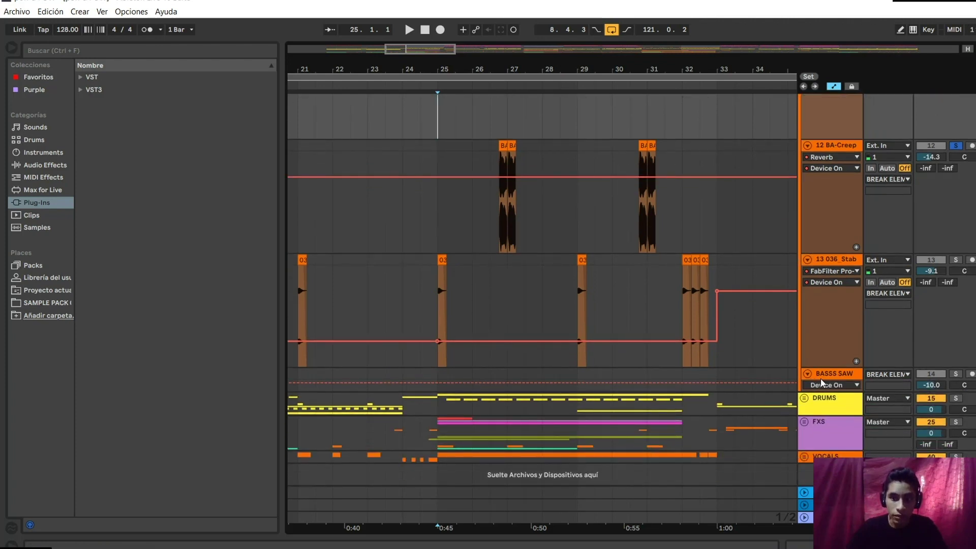
left_click(807, 372)
left_click(807, 373)
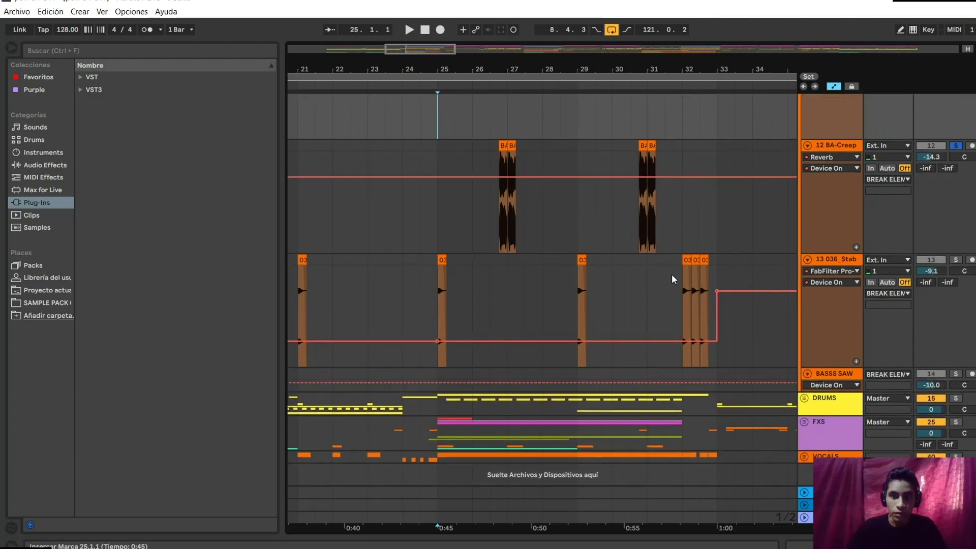
scroll(672, 274, "down", 1)
scroll(608, 248, "up", 7)
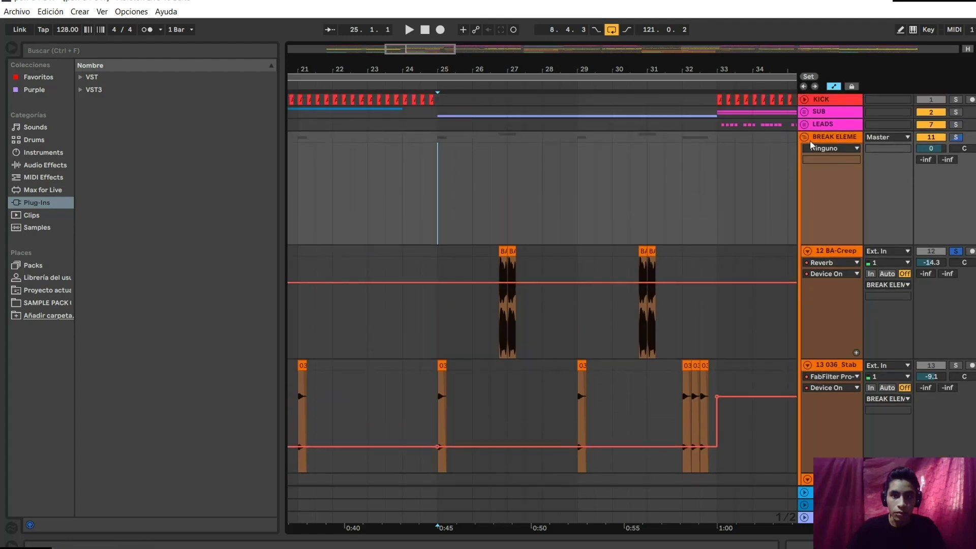
Collapse the BREAK ELEME group and move the FXS group above the DRUMS group.
left_click(804, 137)
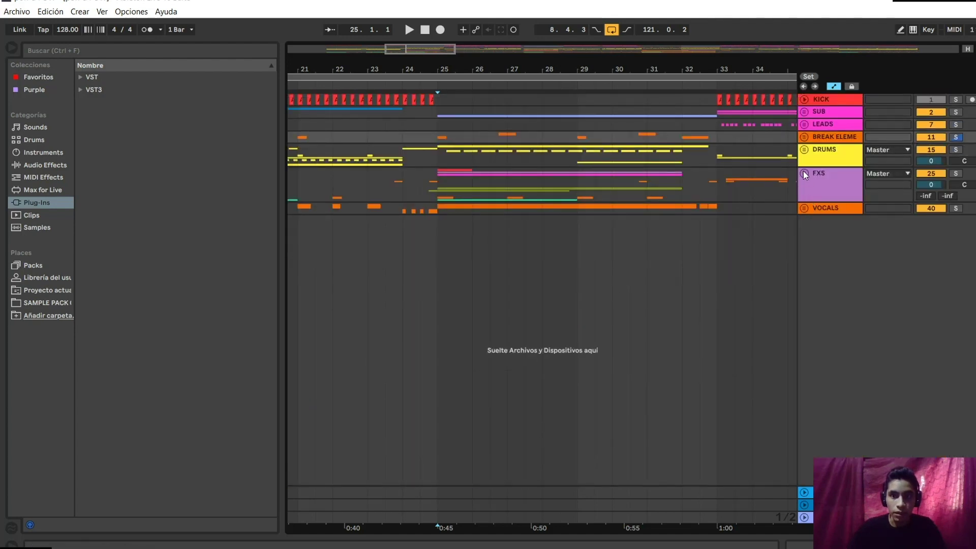
left_click_drag(828, 164, 830, 151)
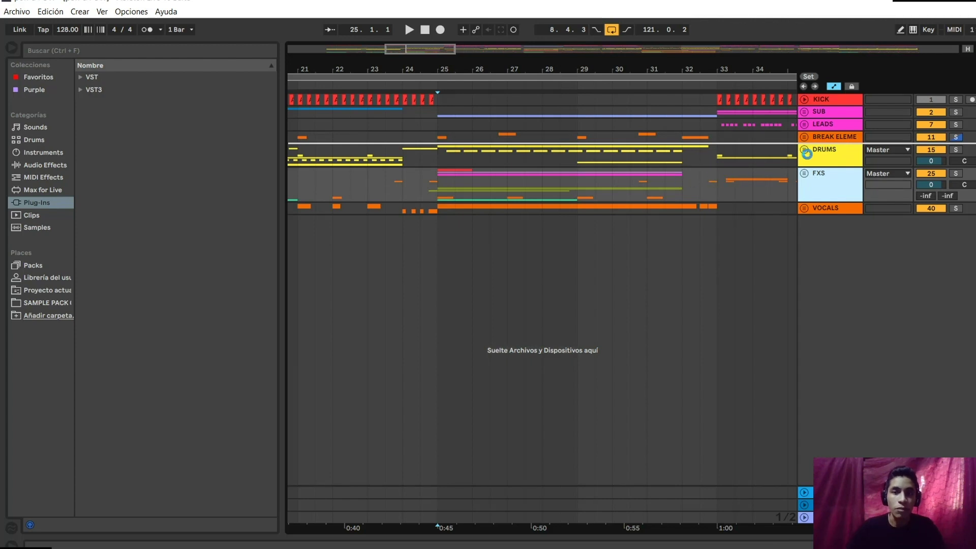
Expand the BREAK ELEME group and place the insert marker at bar 25 on the 12 BA-Creep track.
left_click(539, 133)
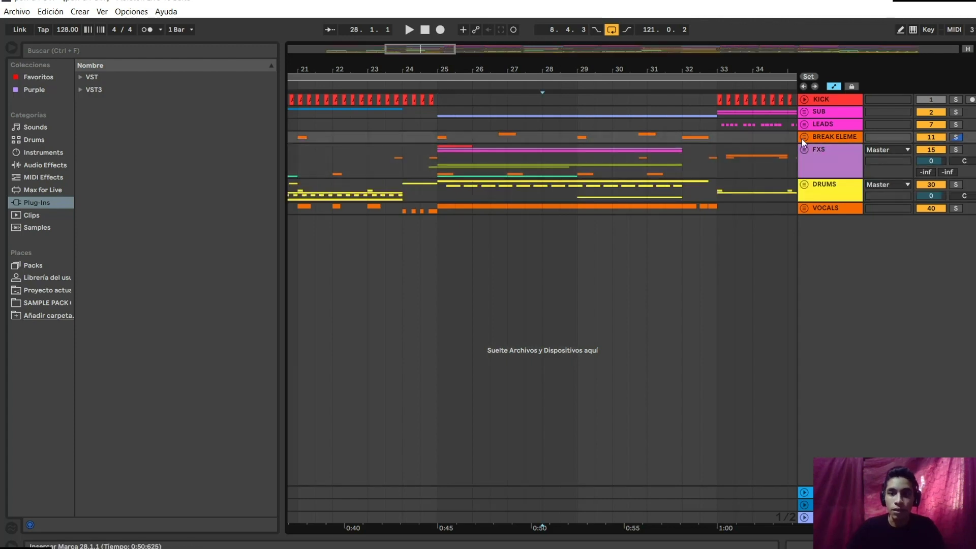
left_click(804, 138)
left_click(436, 256)
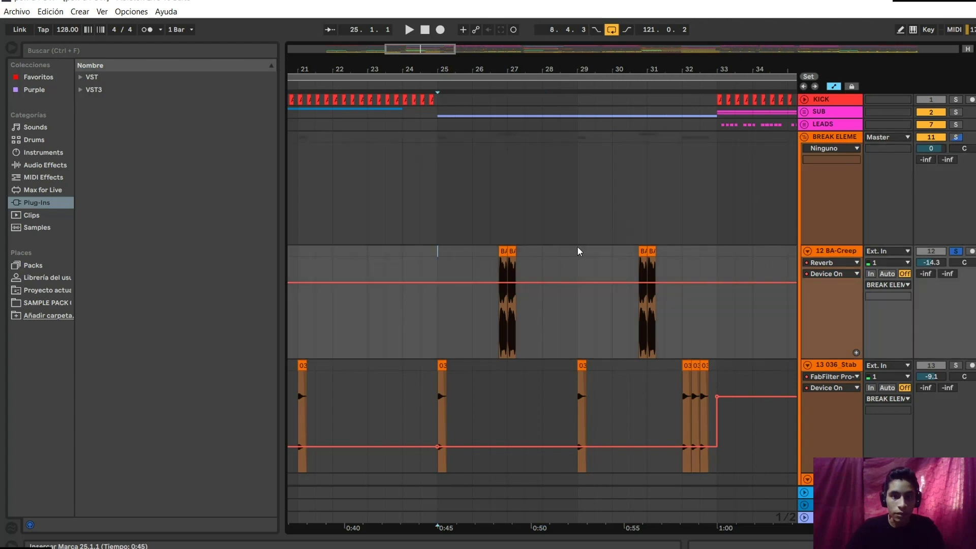
Audition the first pair of clips on the 12 BA-Creep track, starting at bar 26.4.
scroll(578, 248, "down", 2)
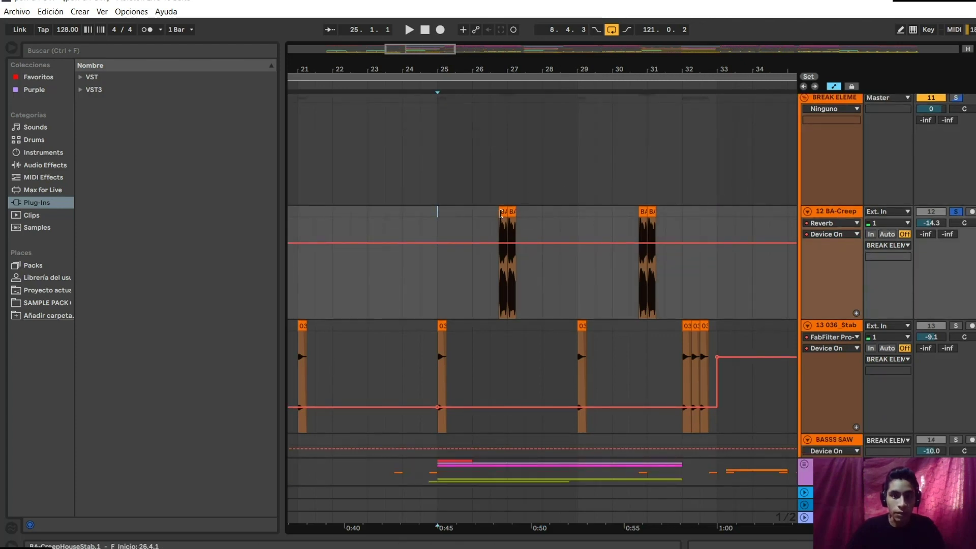
left_click_drag(499, 267, 507, 267)
key("space")
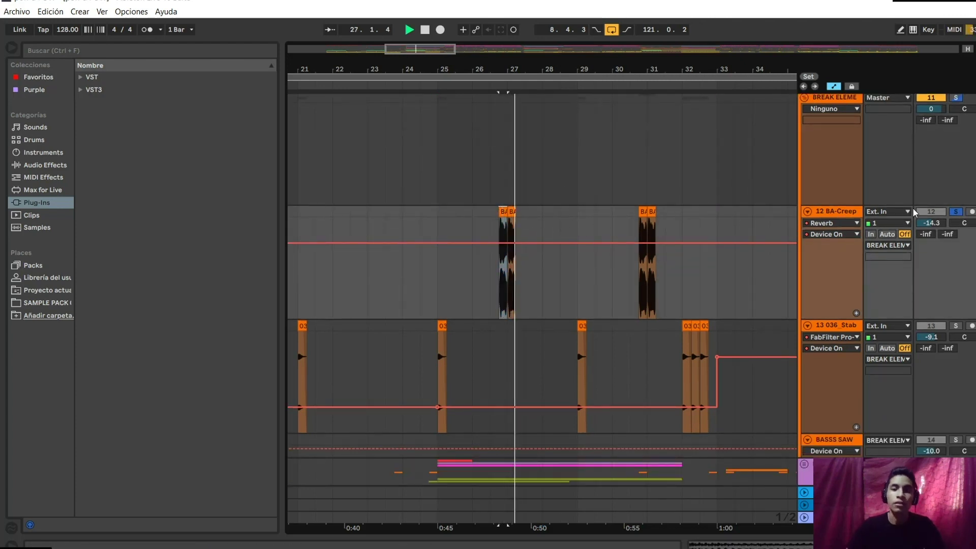
key("space")
Show the BA-Creep track's Reverb and EQ Eight devices, then the sample settings of its first clip.
double_click(834, 211)
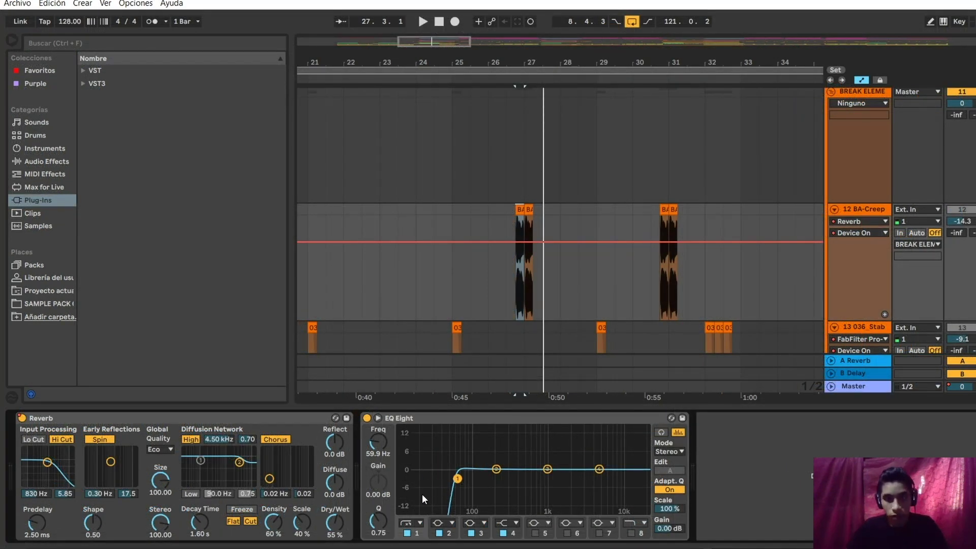
scroll(654, 319, "down", 1)
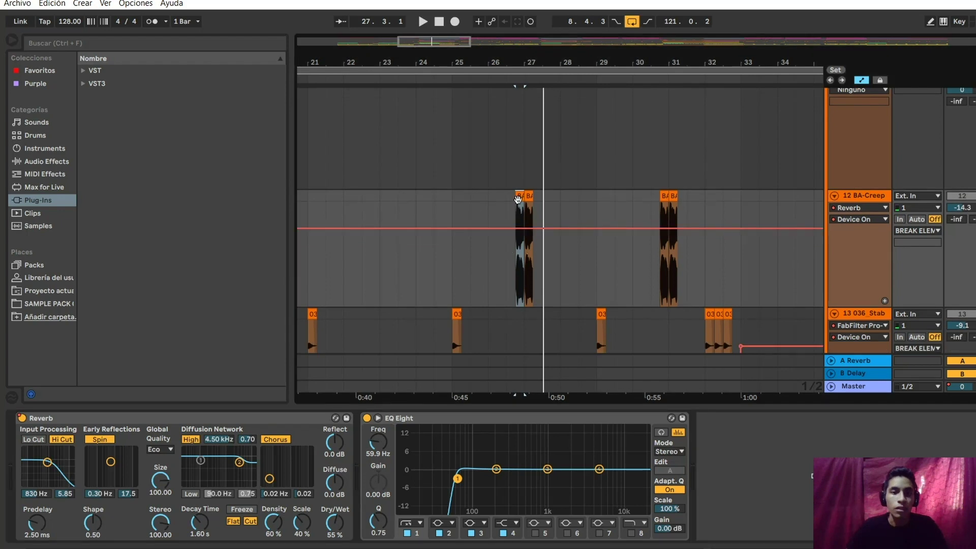
double_click(518, 199)
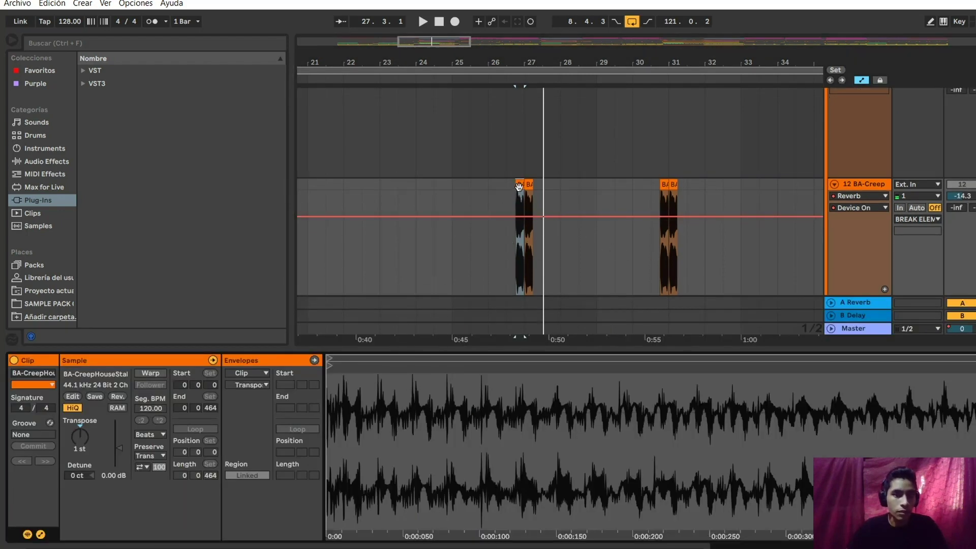
Paste a copy of the BA-Creep clip at bar 24 and audition it with its transpose set to 0 st.
left_click(420, 191)
key("ctrl+v")
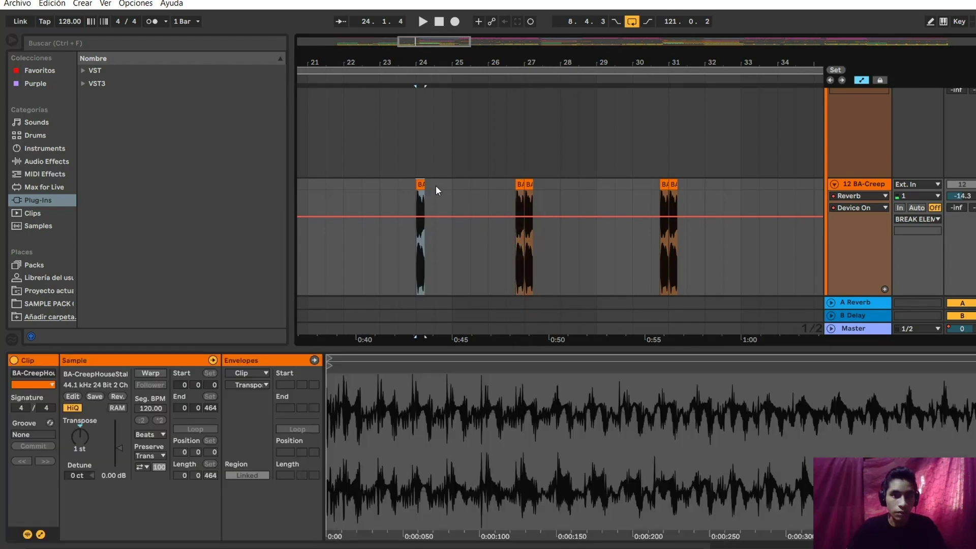
left_click_drag(90, 441, 90, 447)
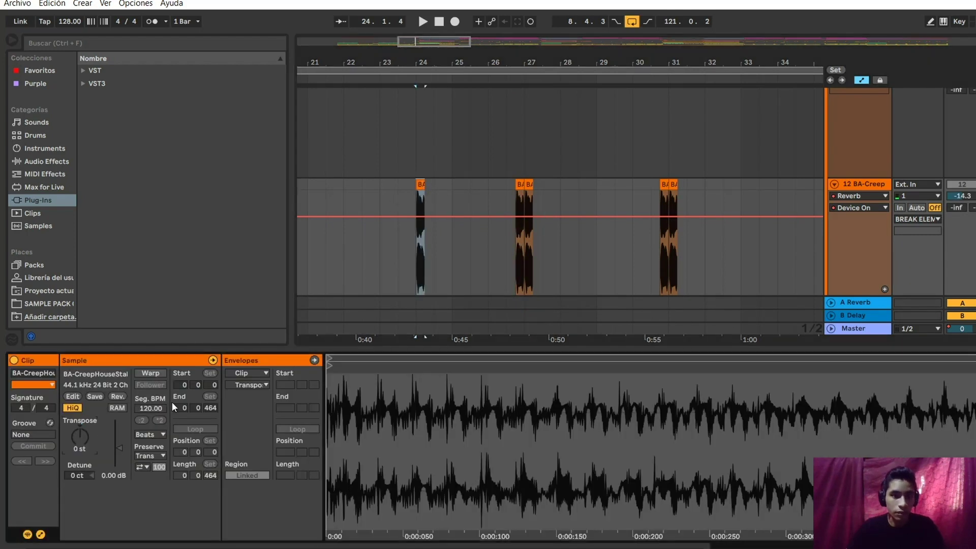
key("space")
key("space")
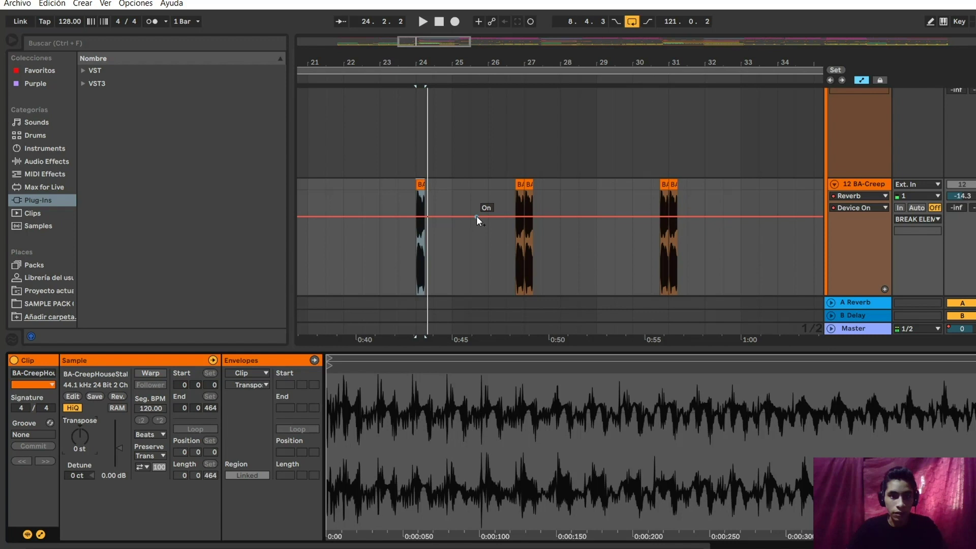
key("space")
key("space")
Turn off Reverb and EQ Eight on the BA-Creep track and play the copied clip at bar 24 dry.
double_click(879, 187)
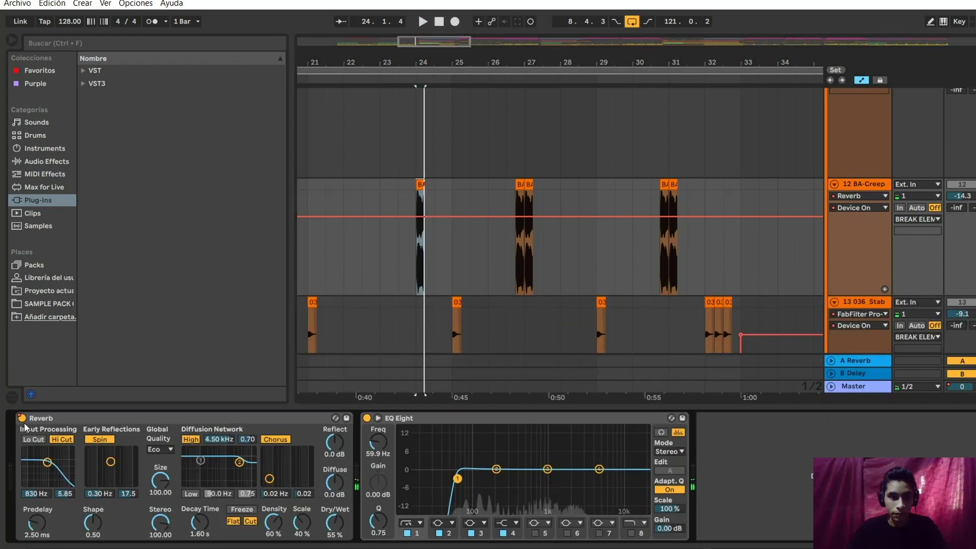
left_click(22, 418)
left_click(367, 417)
key("space")
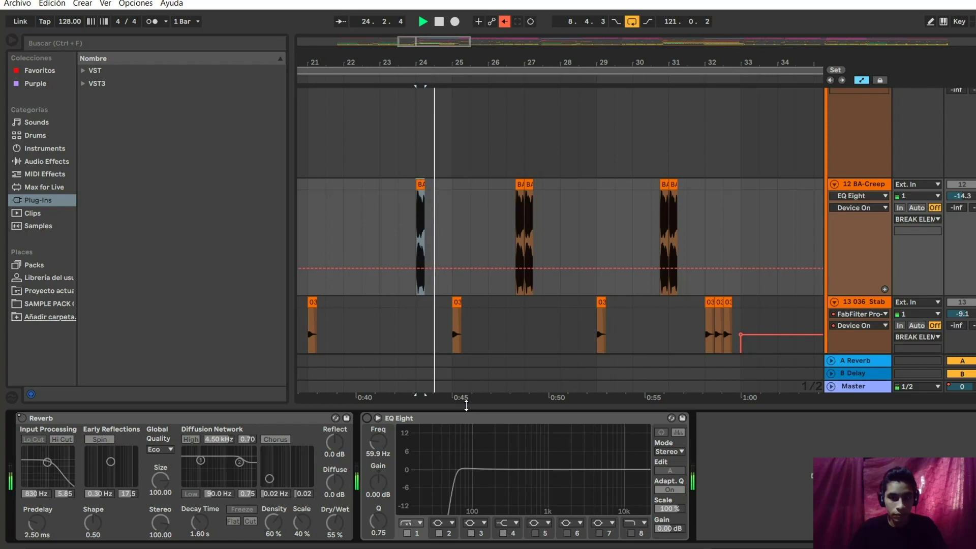
key("space")
Turn EQ Eight and Reverb back on and re-enable the overridden Reverb on/off automation.
left_click(368, 418)
left_click(21, 418)
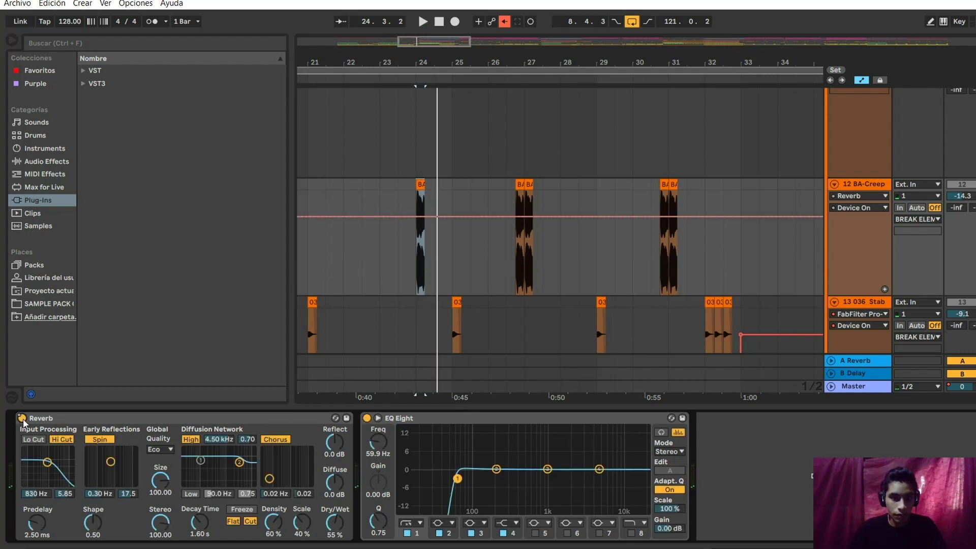
right_click(23, 419)
left_click(78, 447)
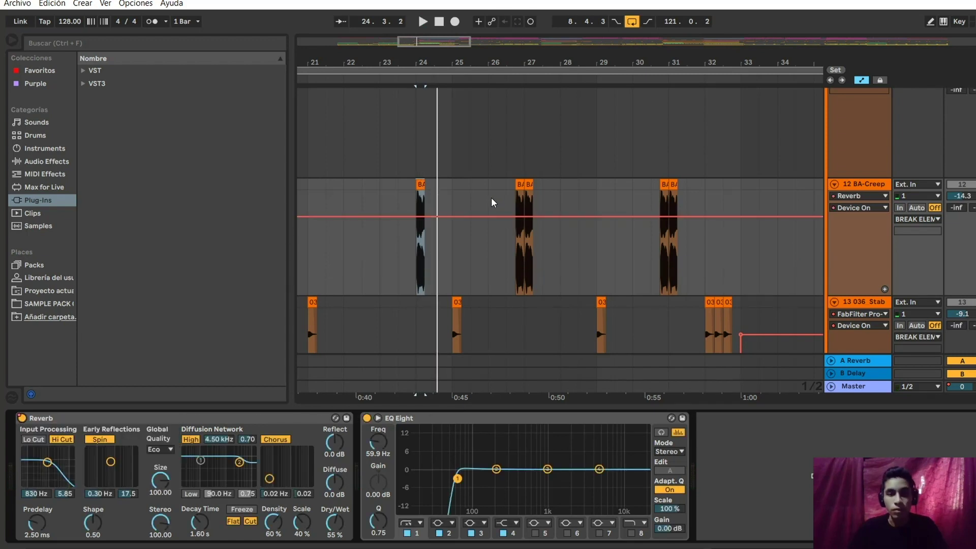
Delete the copied BA-Creep clip at bar 24, keeping the original clips at bars 26.4 and 27.
left_click(521, 184)
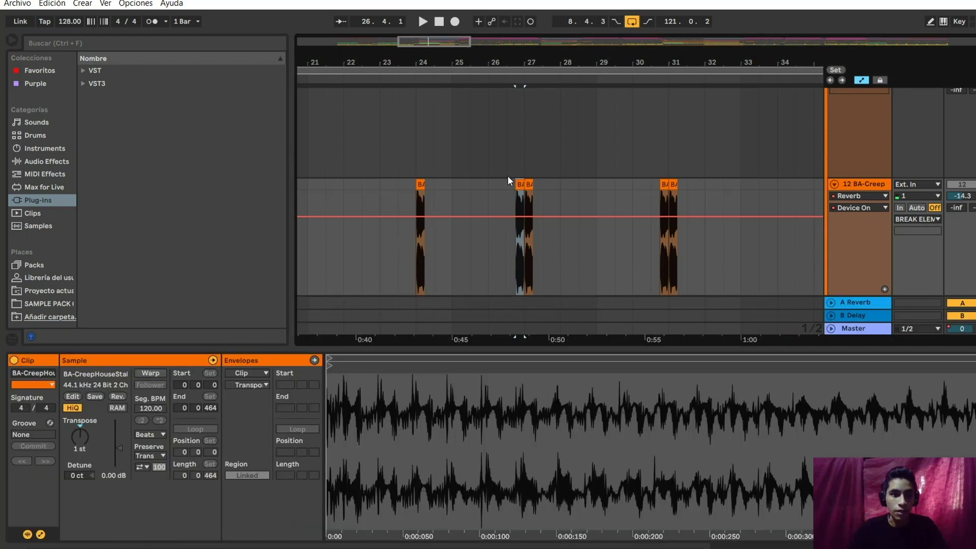
left_click_drag(399, 191, 443, 191)
key("Delete")
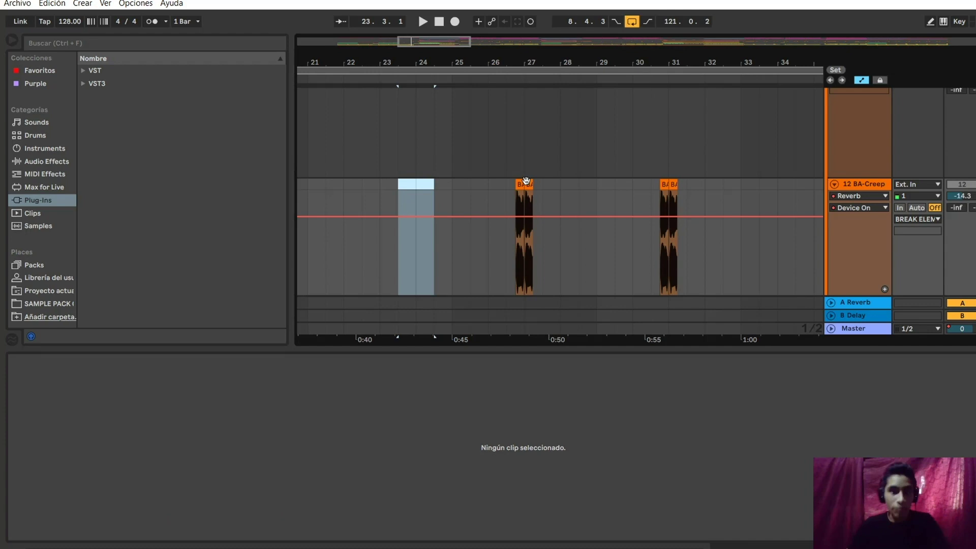
Play the original BA-Creep clips again from bar 26.4.
left_click(519, 191)
key("space")
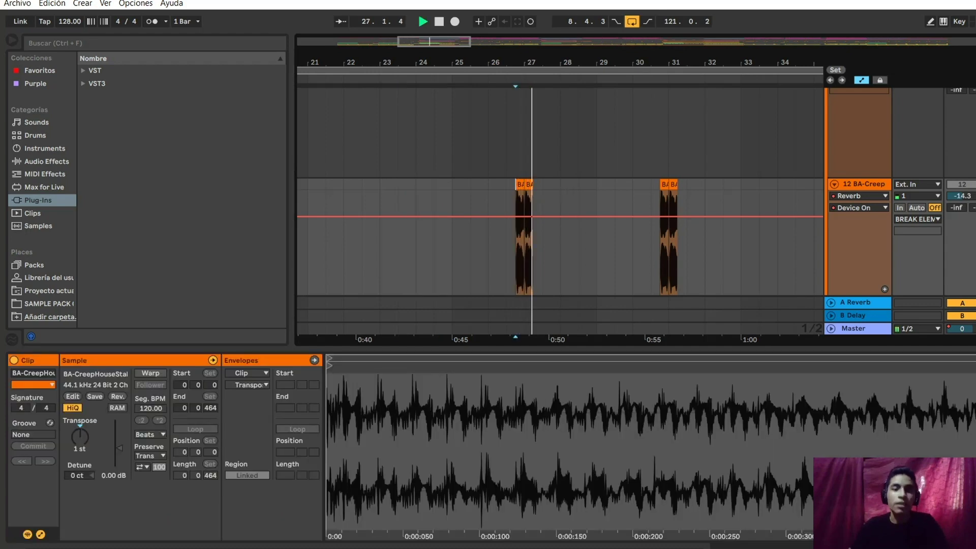
key("space")
Audition the 036_Stabs clip at bar 25 on the 13 036_Stab track and show that track's devices.
scroll(519, 168, "down", 4)
key("x")
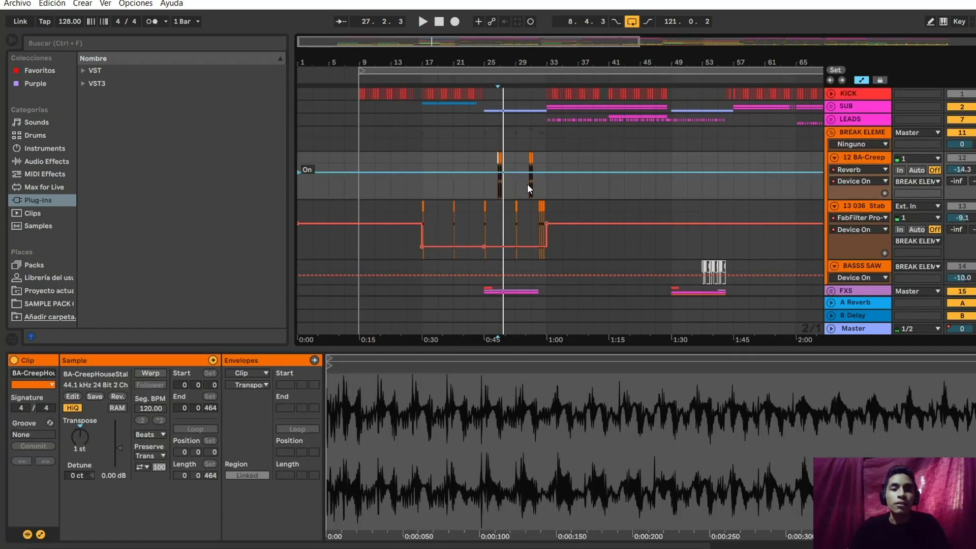
left_click_drag(522, 245, 469, 162)
key("z")
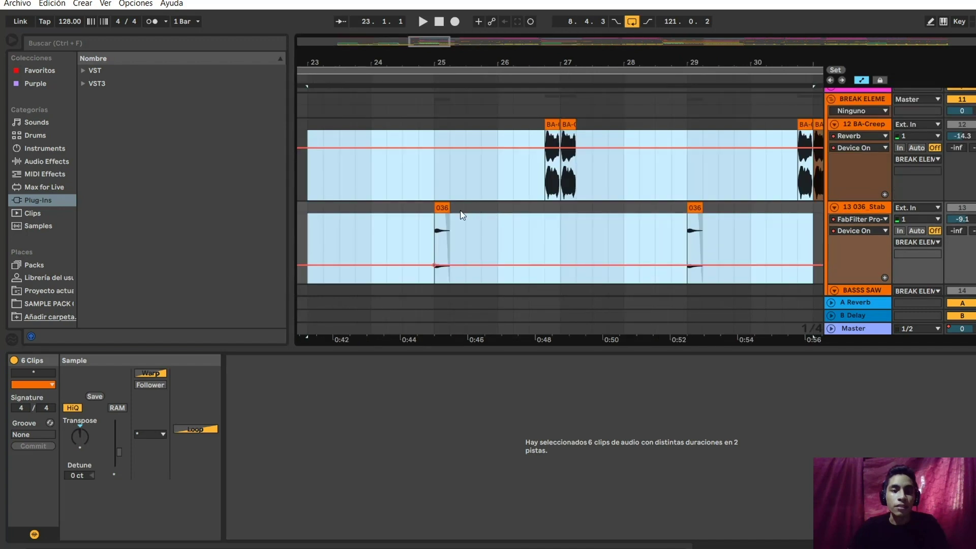
left_click(481, 208)
scroll(458, 215, "down", 1)
left_click(441, 180)
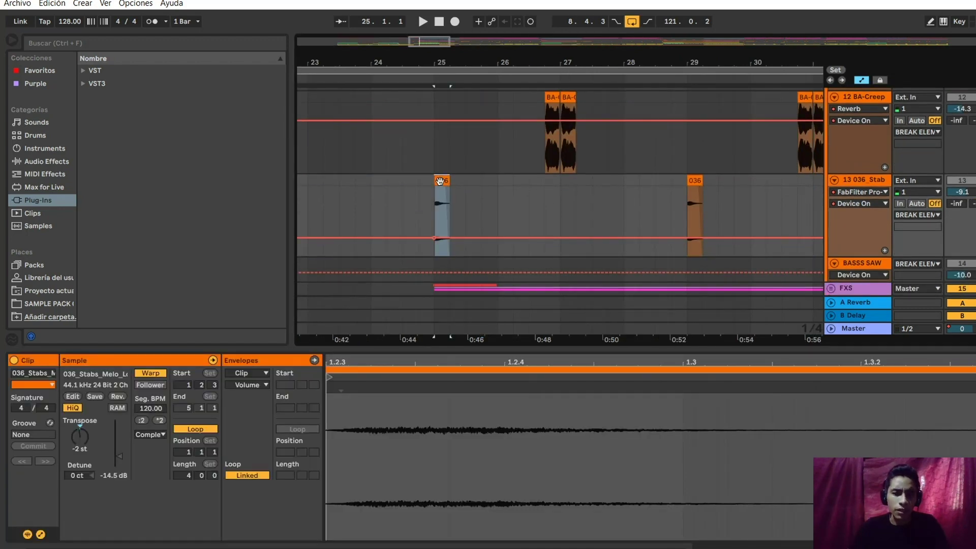
key("space")
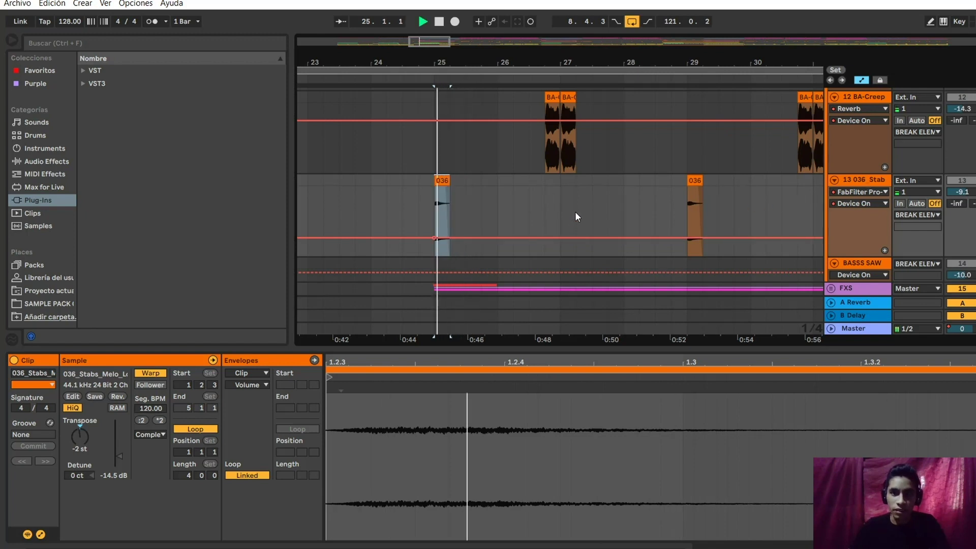
key("x")
key("space")
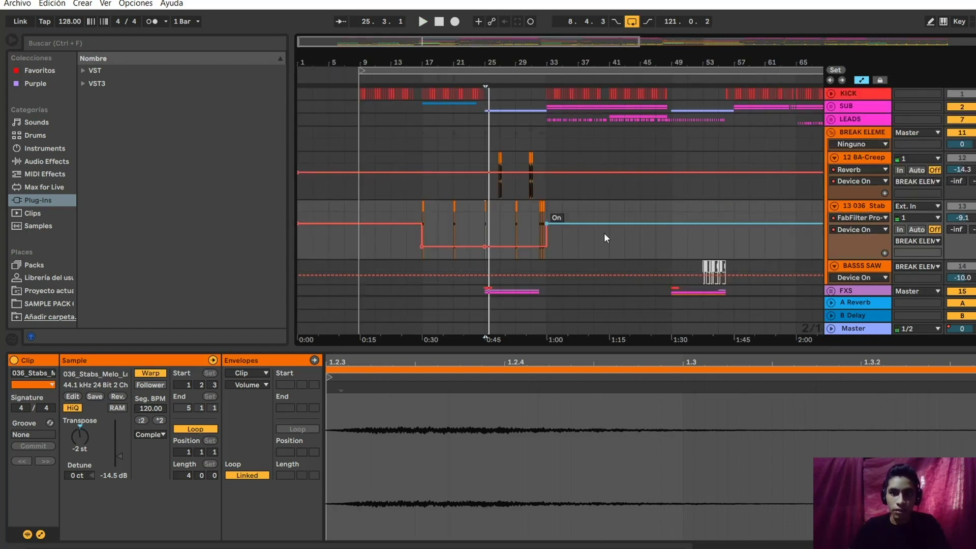
double_click(852, 206)
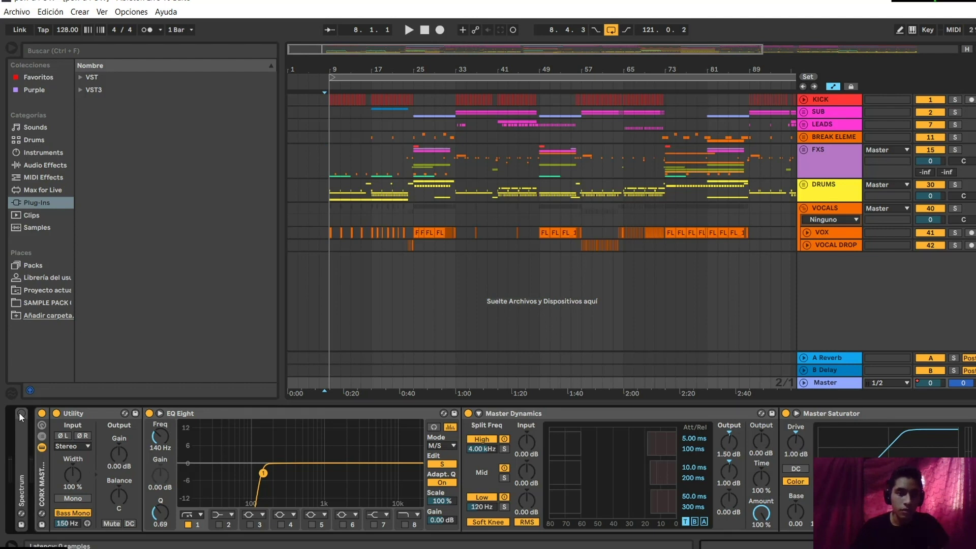
Turn off the CORX MASTER CHANELL rack on the Master track and collapse its devices from Utility through Master Glue.
left_click(42, 413)
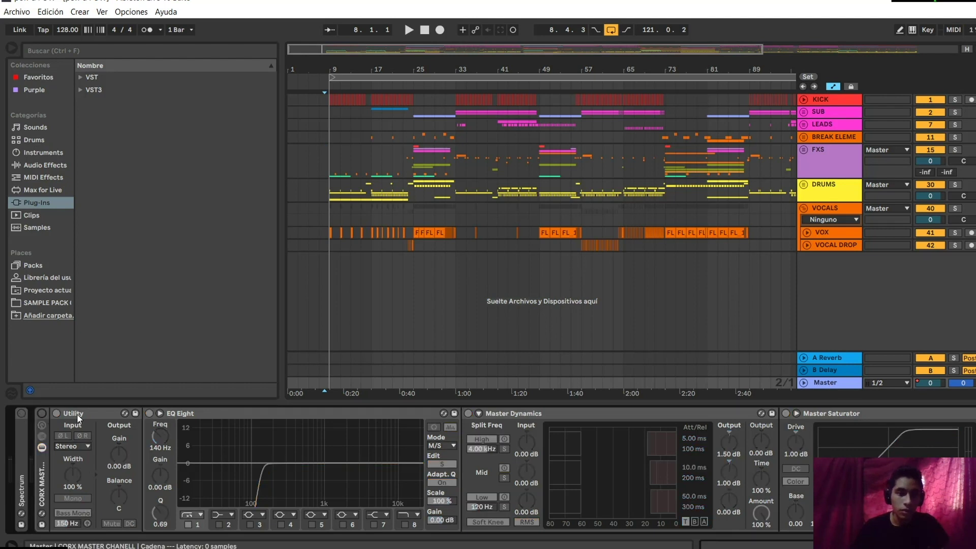
double_click(77, 414)
double_click(82, 414)
double_click(154, 416)
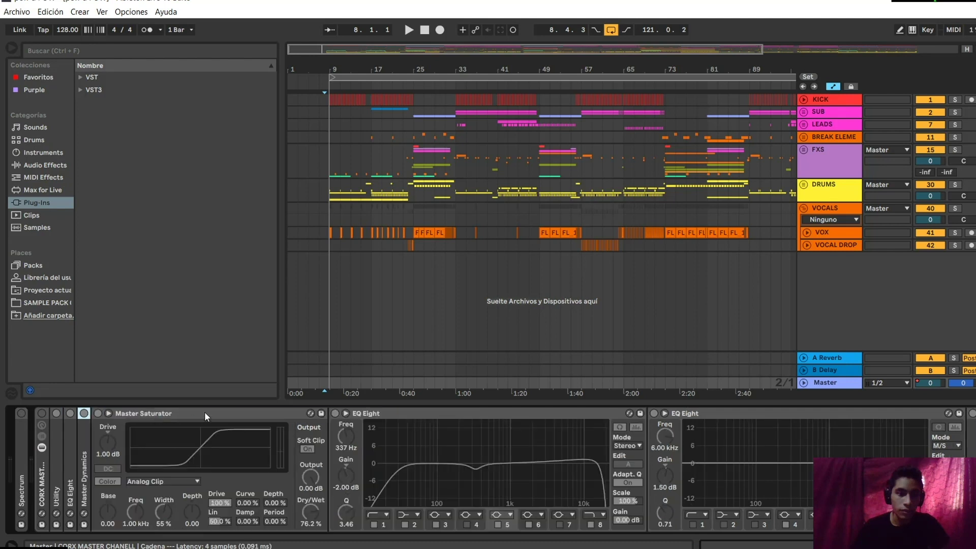
double_click(205, 413)
double_click(305, 415)
double_click(350, 417)
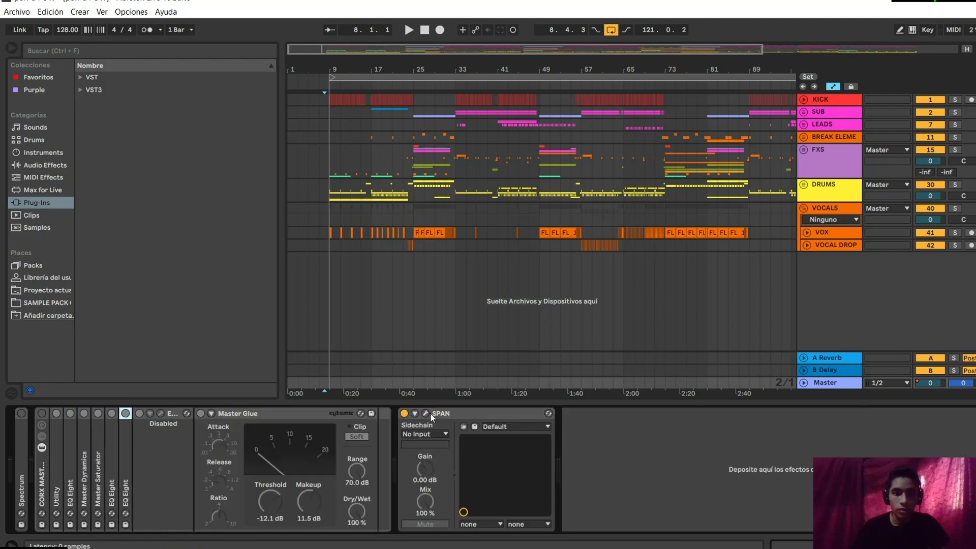
double_click(318, 413)
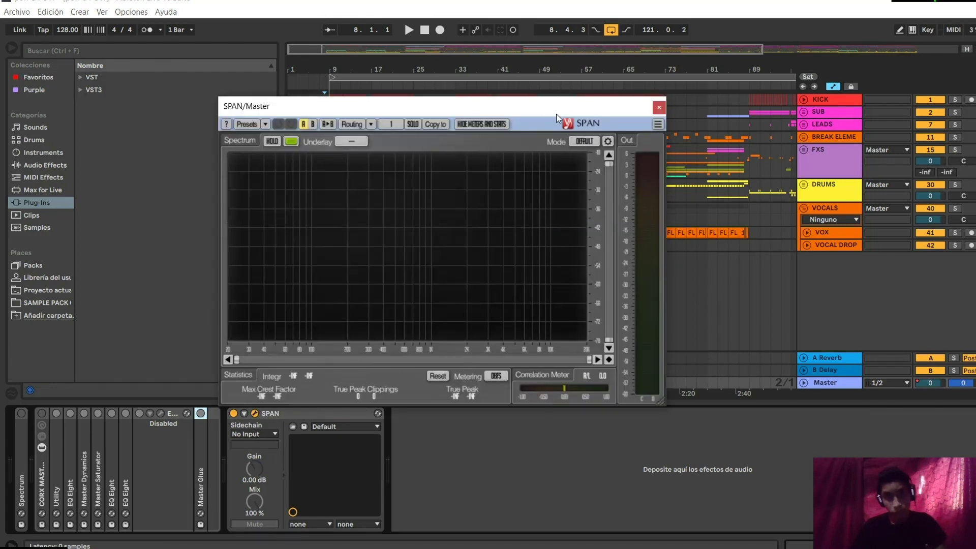
Move the SPAN analyzer window below the arrangement's clips so the track groups and master device chain stay uncovered.
left_click_drag(556, 114, 774, 178)
left_click_drag(690, 149, 714, 268)
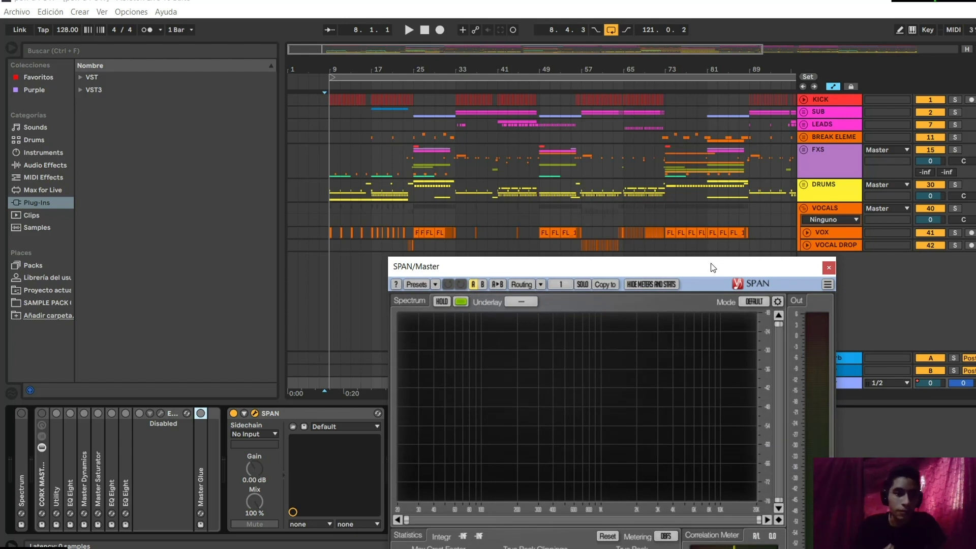
left_click_drag(711, 264, 708, 207)
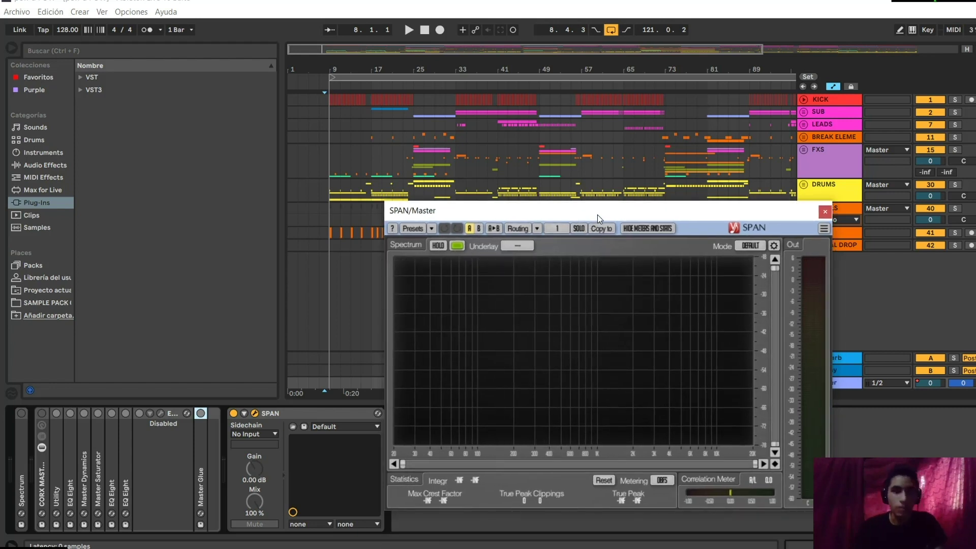
left_click_drag(597, 214, 620, 216)
left_click_drag(474, 214, 481, 229)
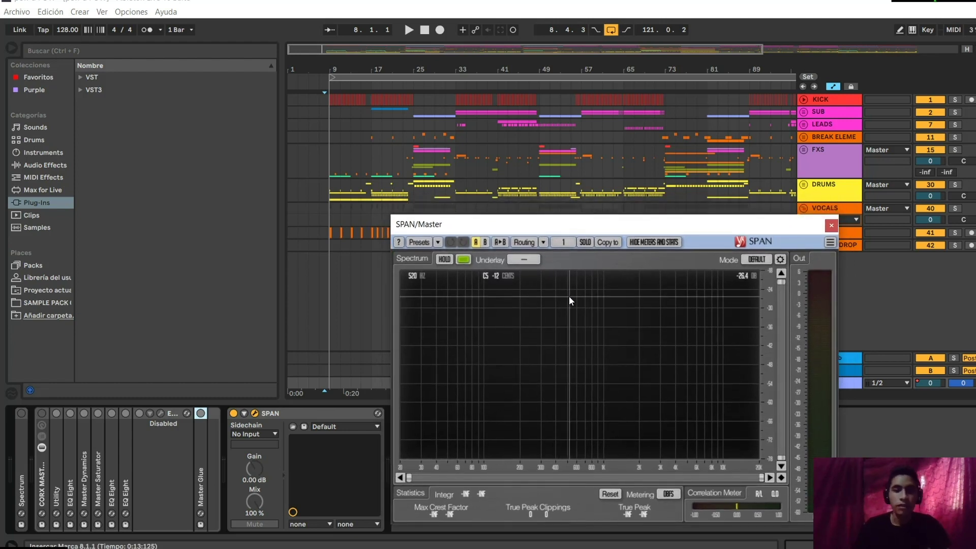
left_click_drag(608, 225, 596, 220)
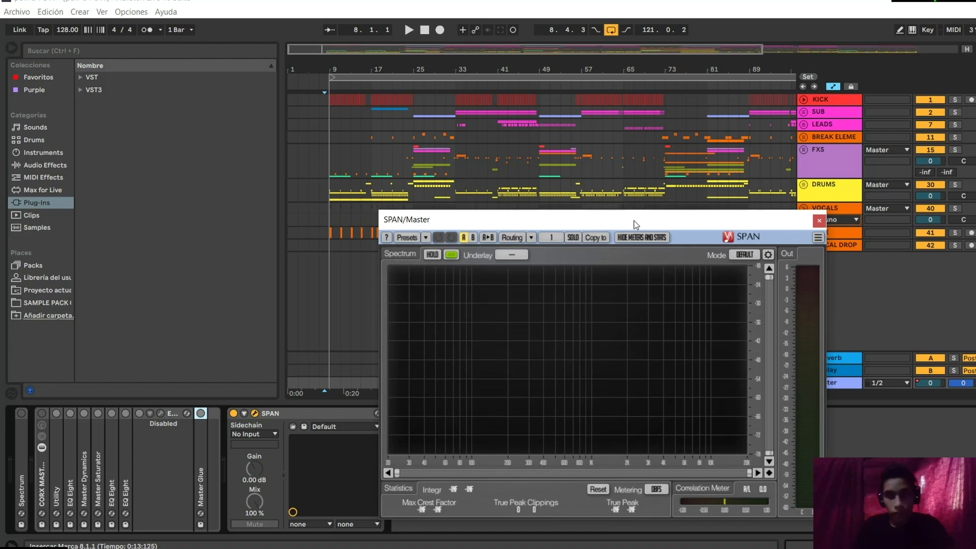
left_click_drag(633, 220, 672, 271)
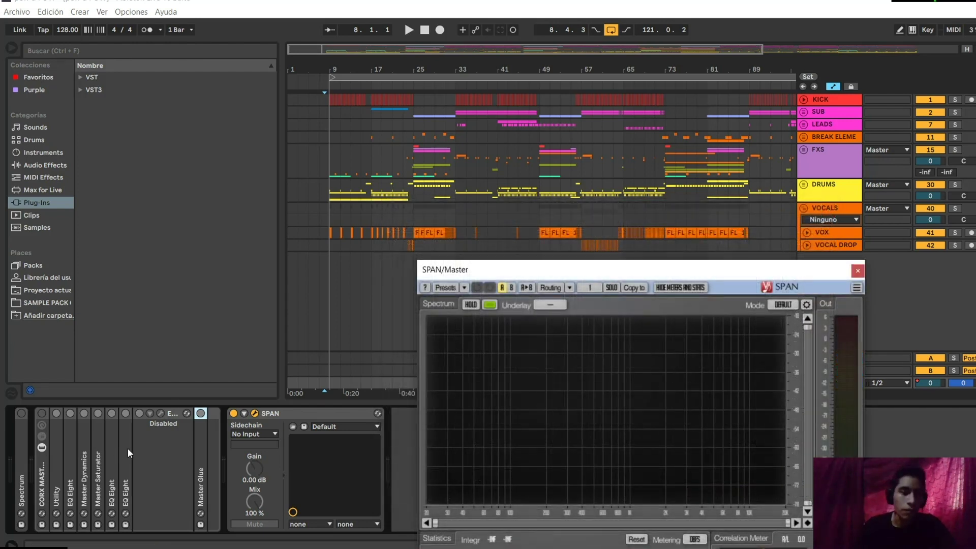